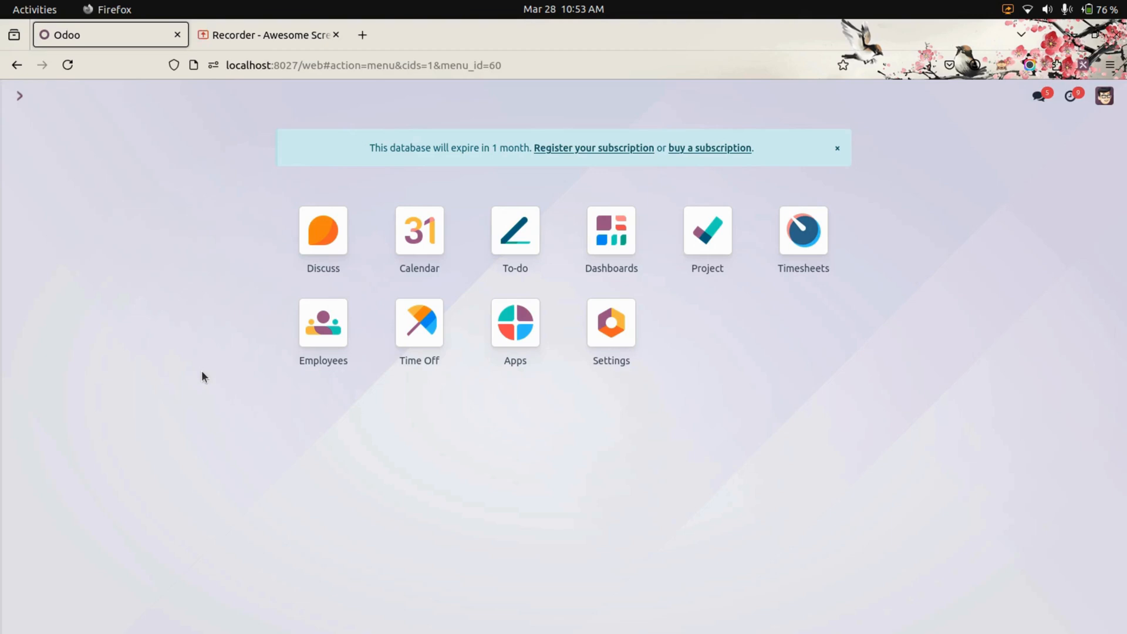
Open the demo user's record in the user settings and review its access rights
left_click(607, 352)
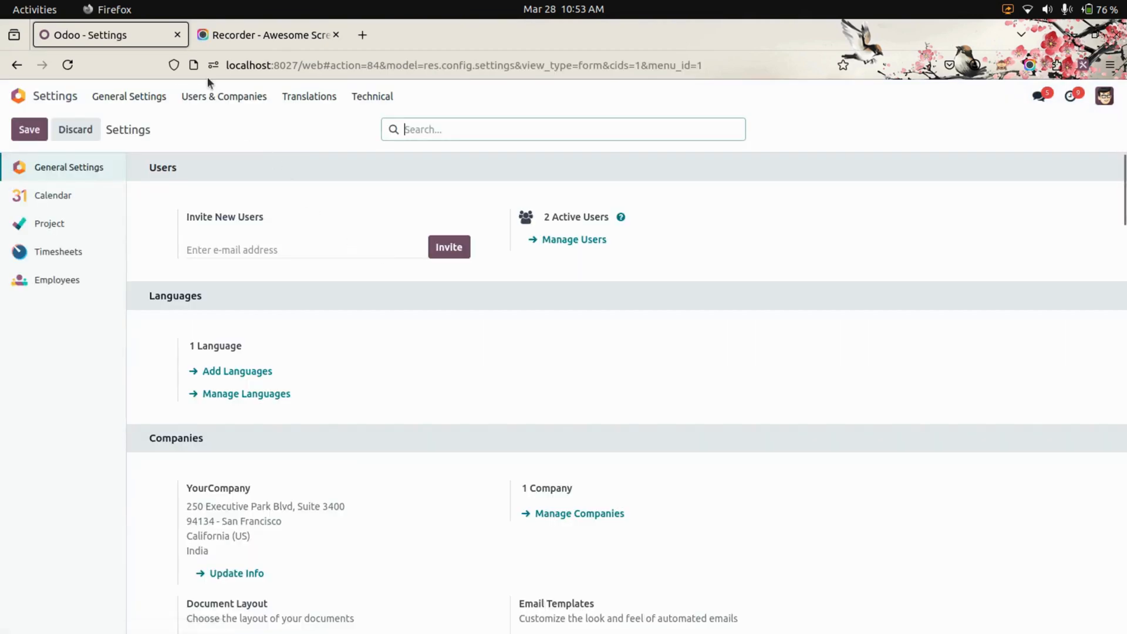
left_click(217, 96)
left_click(237, 121)
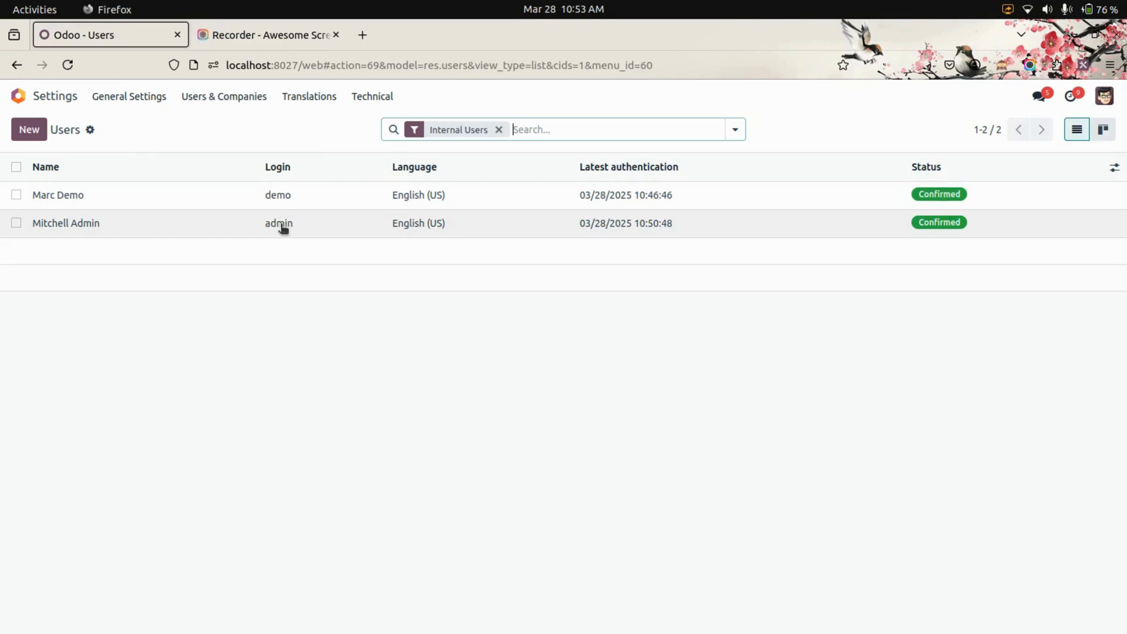
left_click(332, 198)
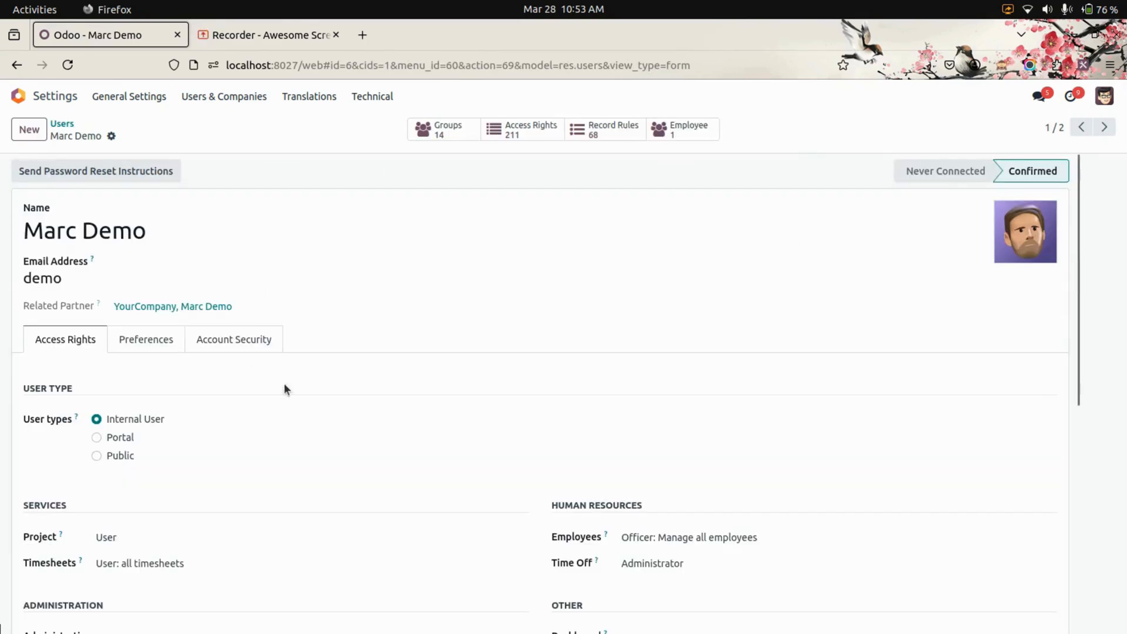
scroll(343, 406, "down", 4)
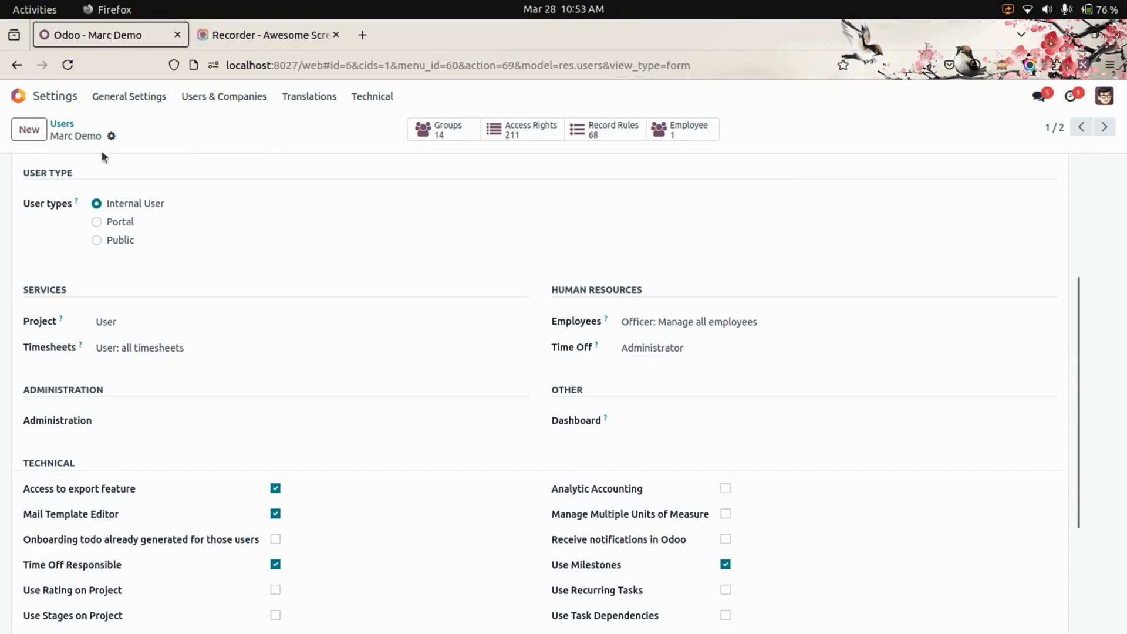
Open the Work From Home Request type in the Time Off configuration and examine its name
left_click(18, 95)
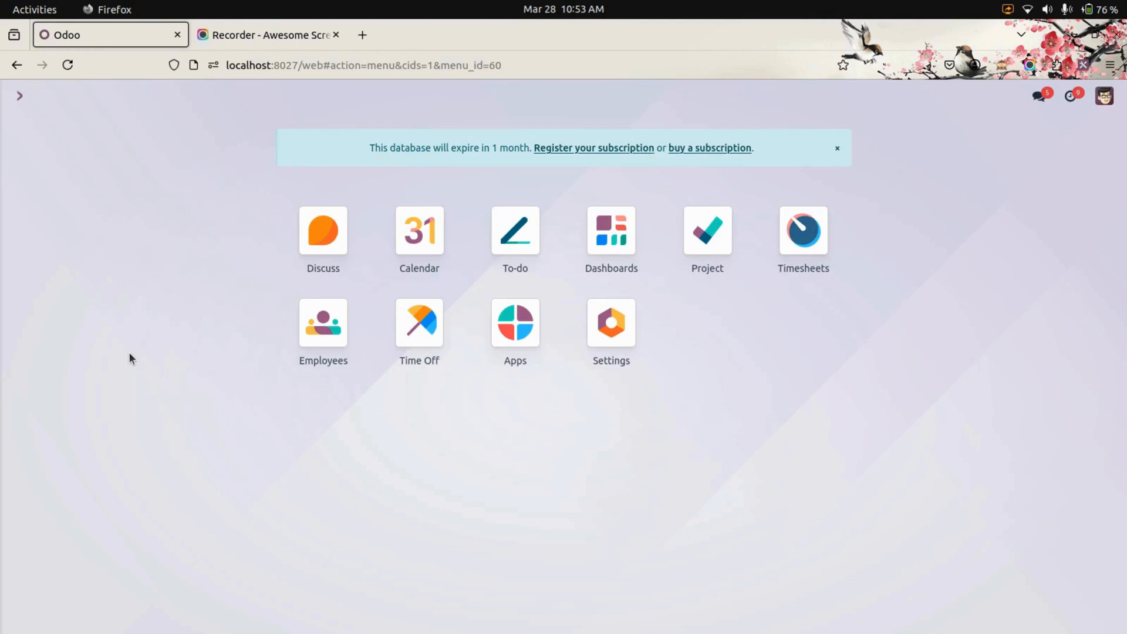
left_click(431, 339)
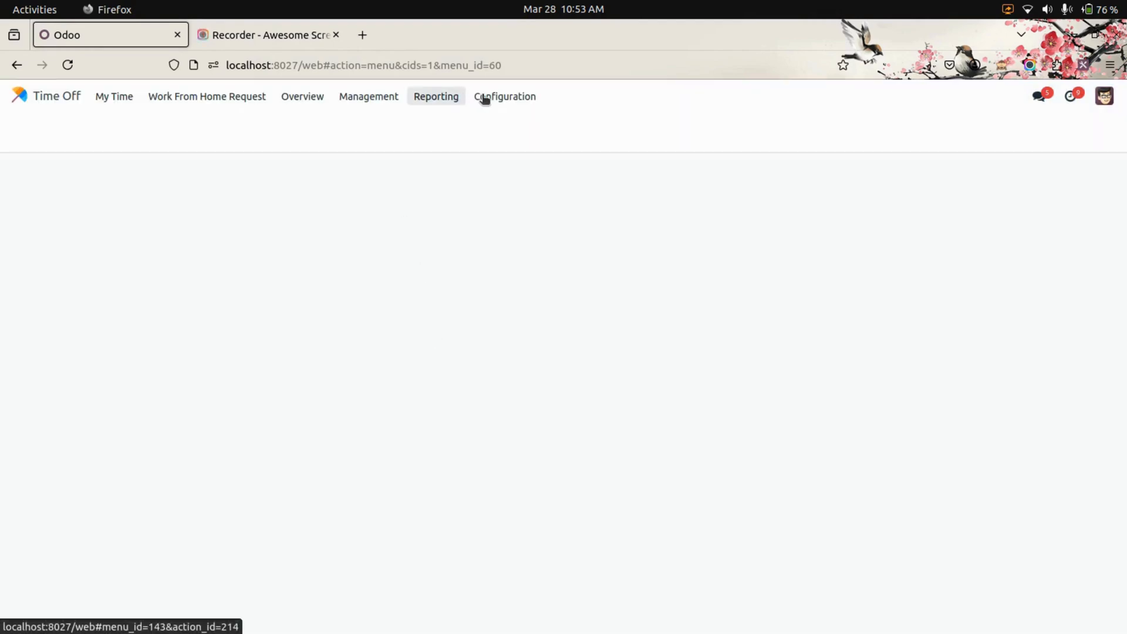
left_click(485, 99)
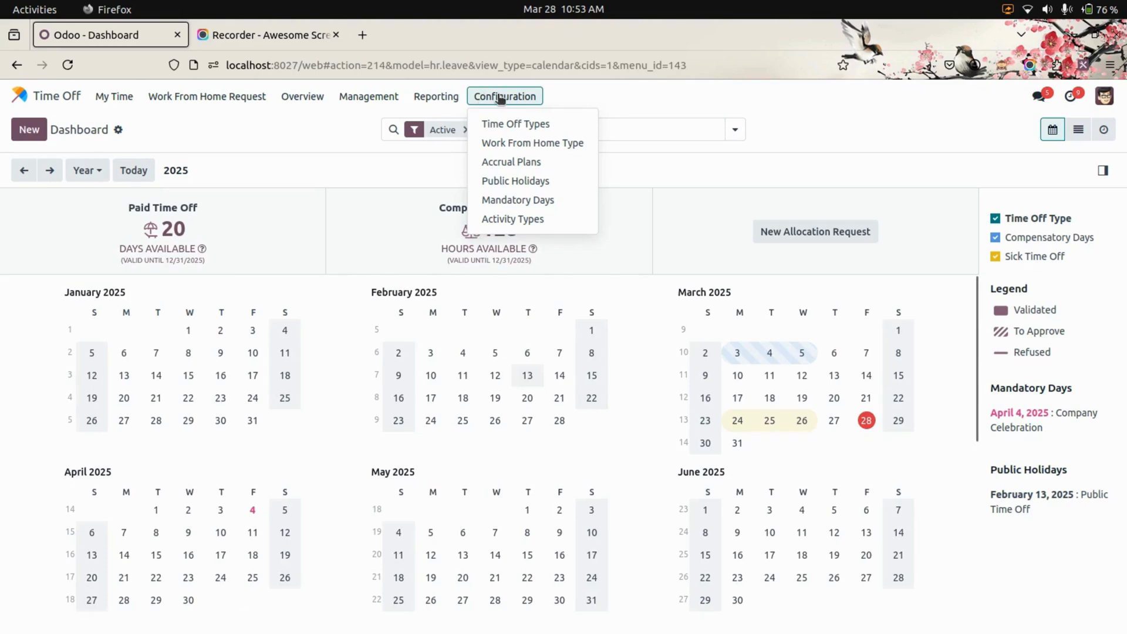
left_click(567, 142)
left_click(236, 195)
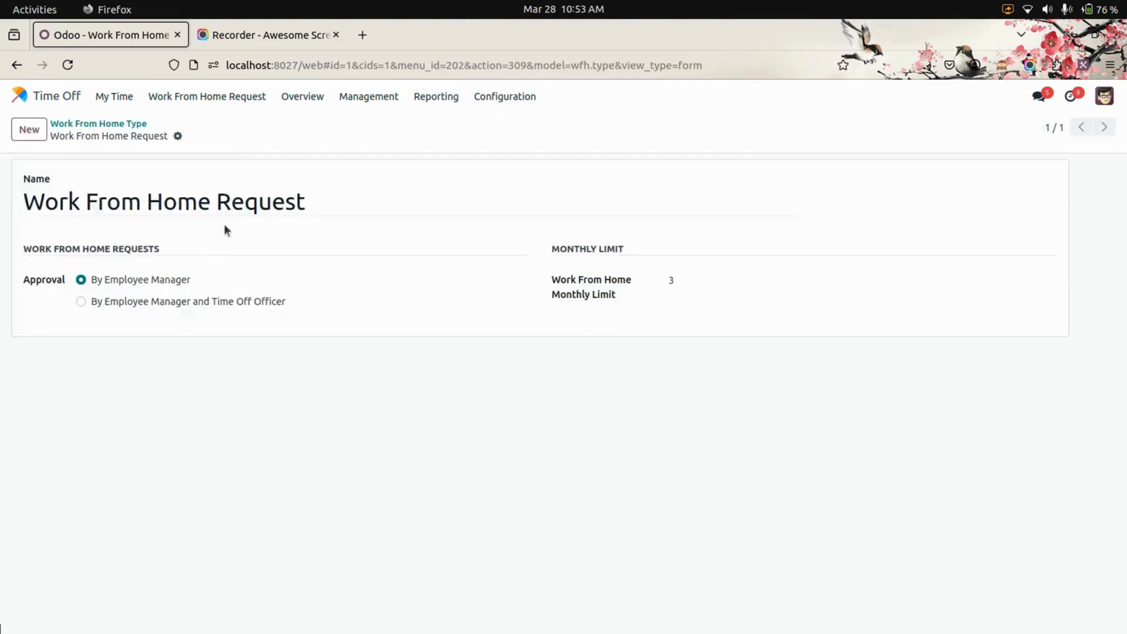
triple_click(132, 205)
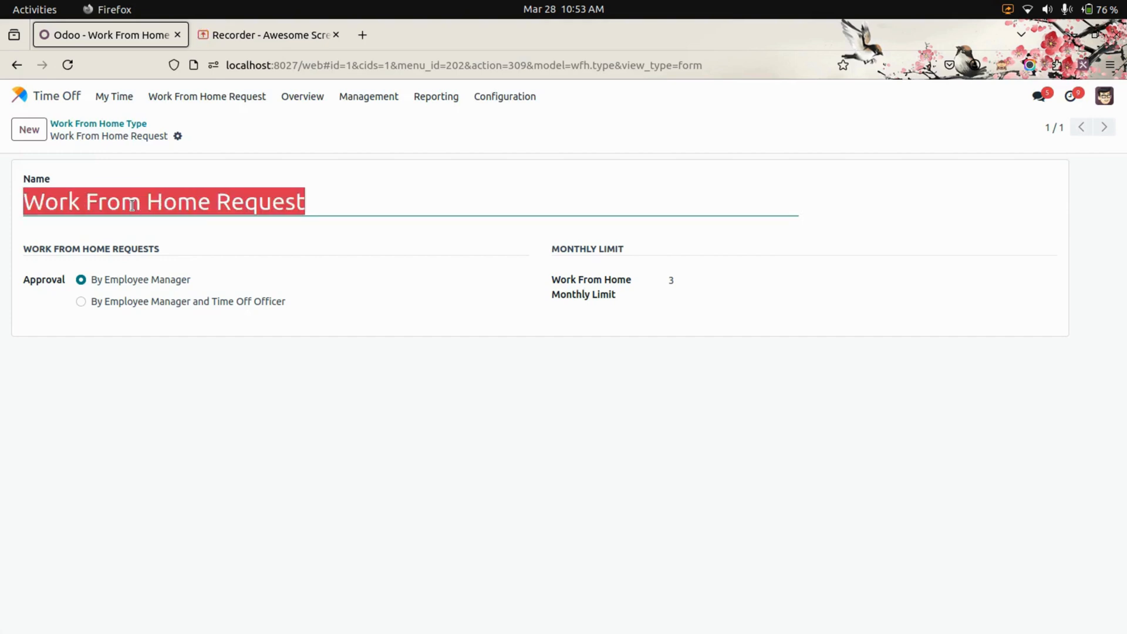
left_click(274, 409)
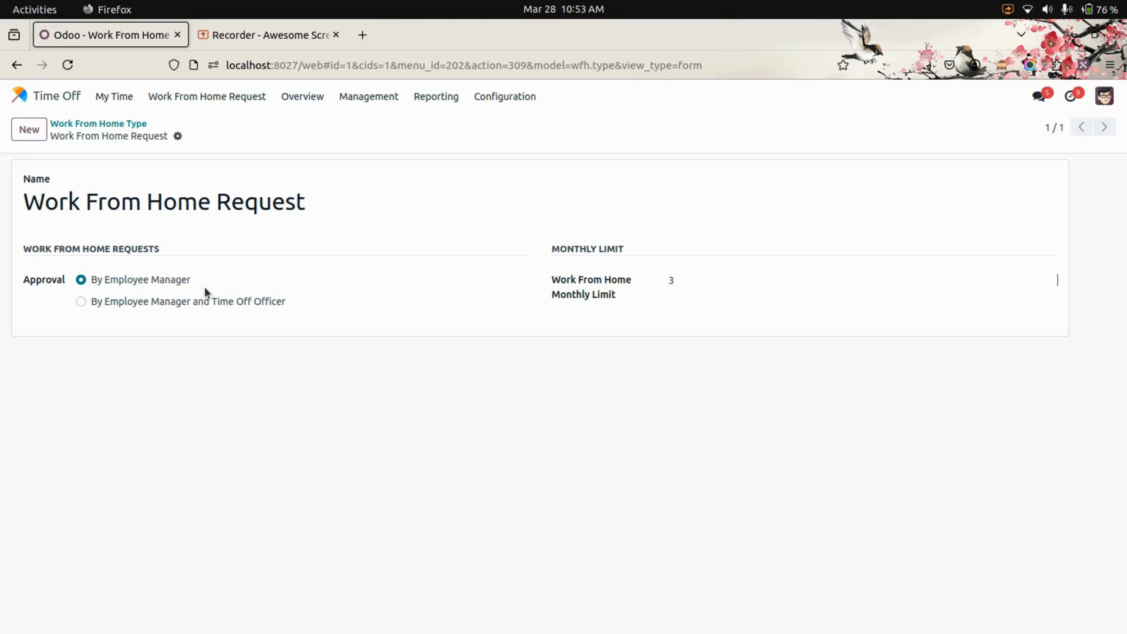
Try approval By Employee Manager and Time Off Officer, restore By Employee Manager, and check the monthly limit
left_click(199, 304)
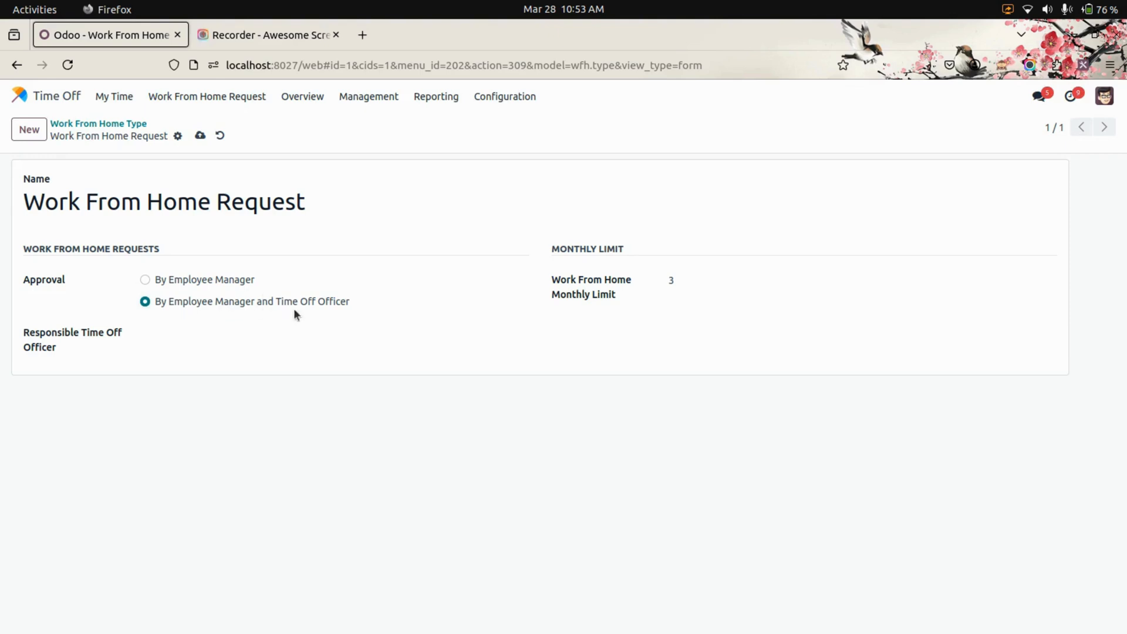
left_click(243, 335)
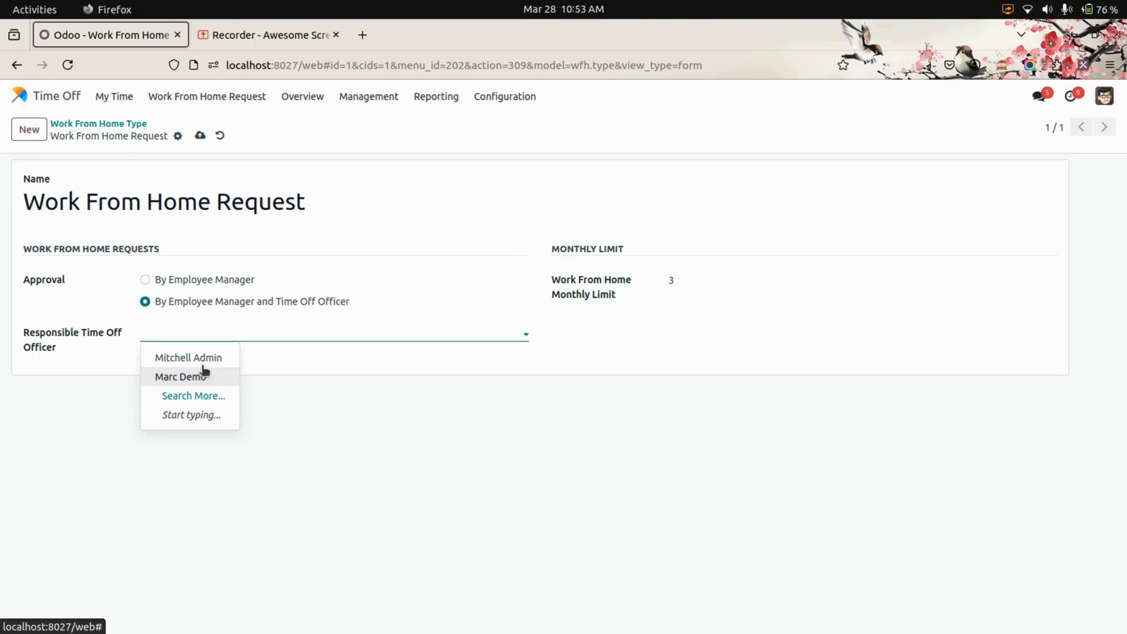
left_click(145, 279)
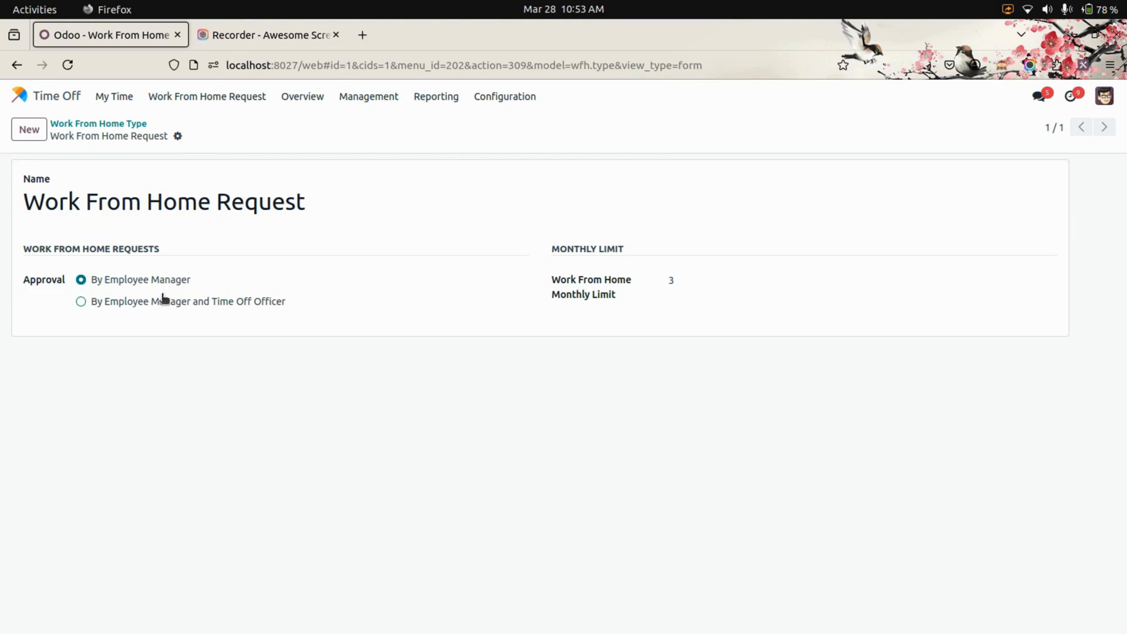
double_click(679, 284)
left_click(626, 330)
Log out of the administrator account and log in as the demo user
left_click(75, 100)
left_click(1104, 96)
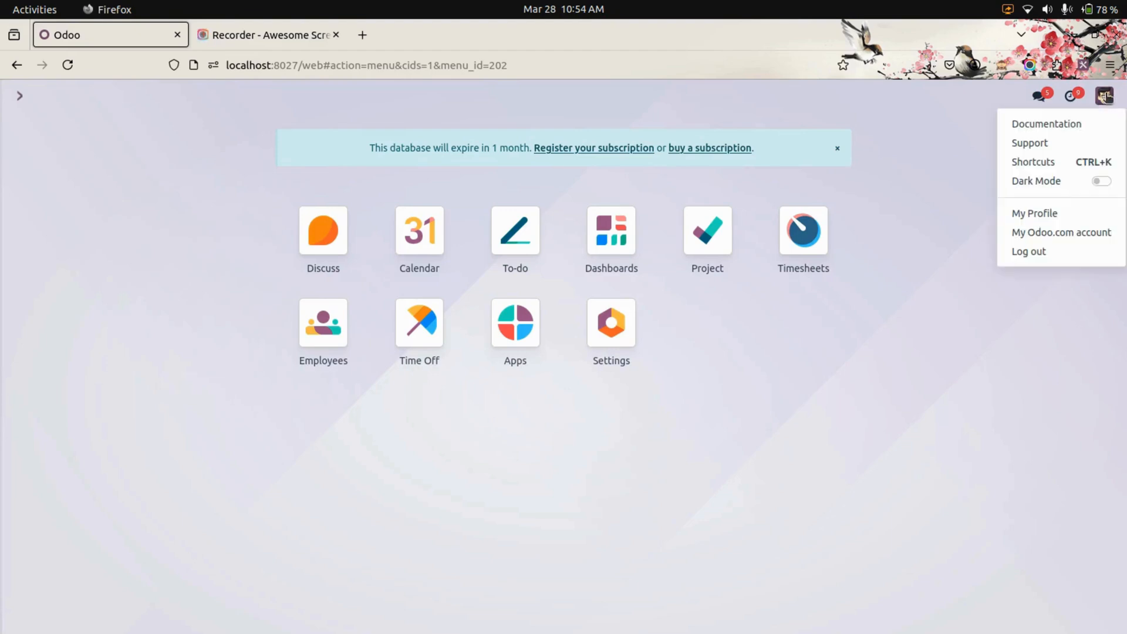
left_click(1037, 253)
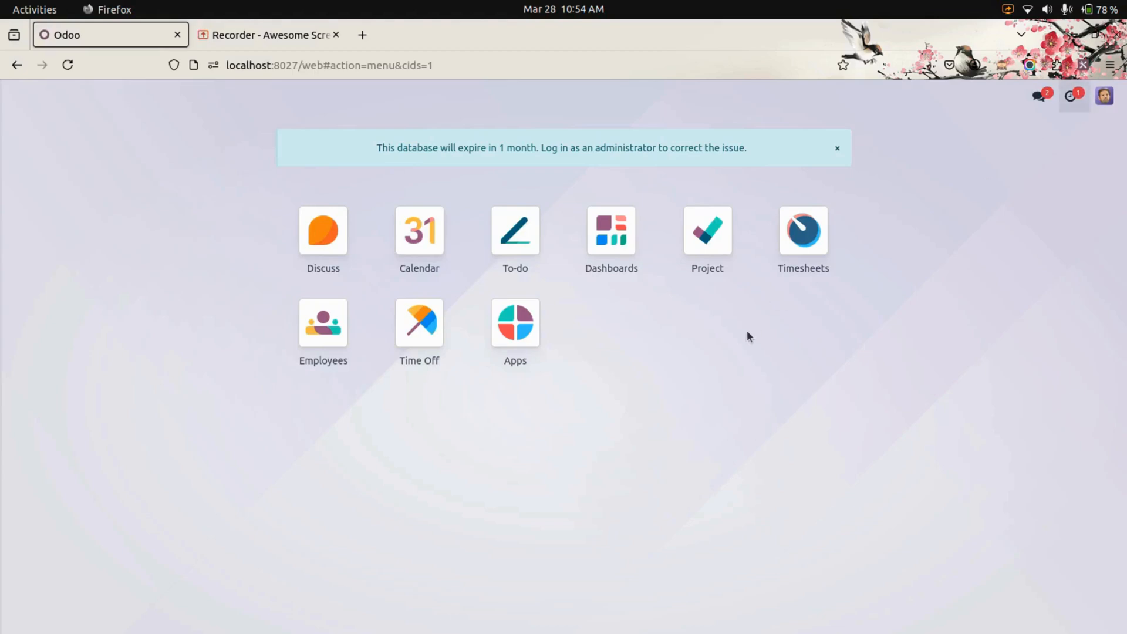
Open the work from home requests in Time Off and view the existing ones as a list
left_click(411, 332)
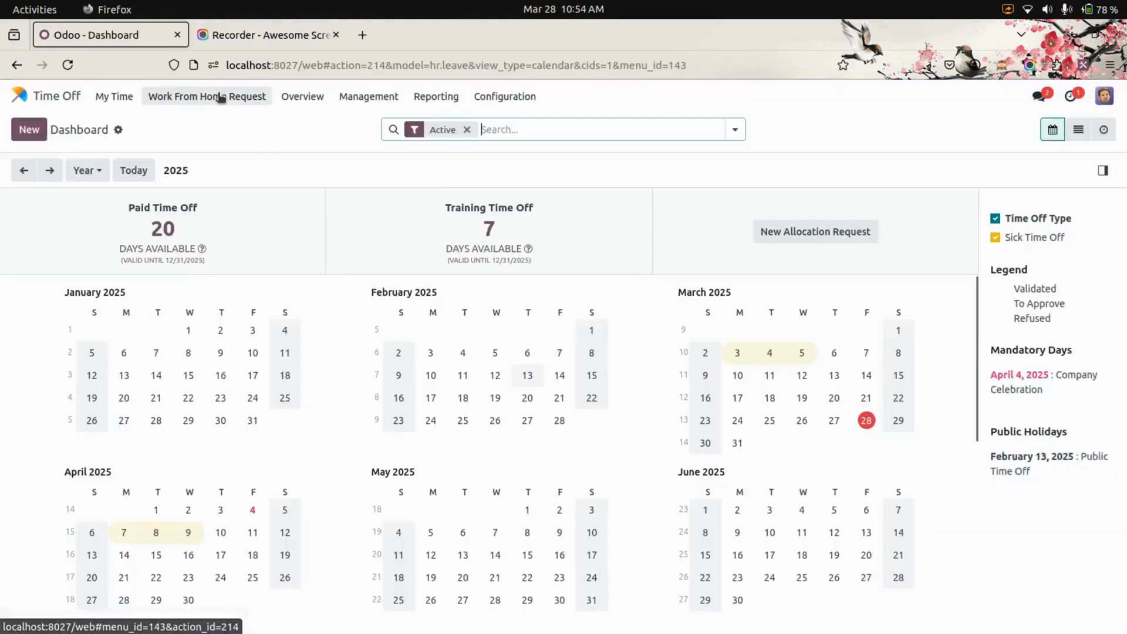
left_click(194, 100)
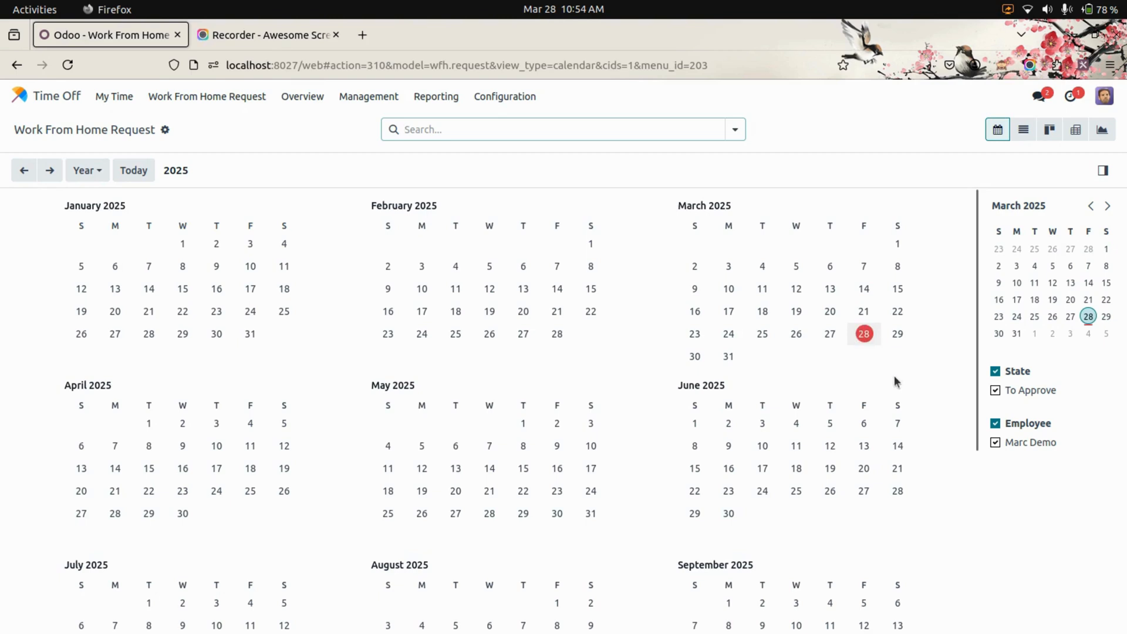
left_click(1023, 129)
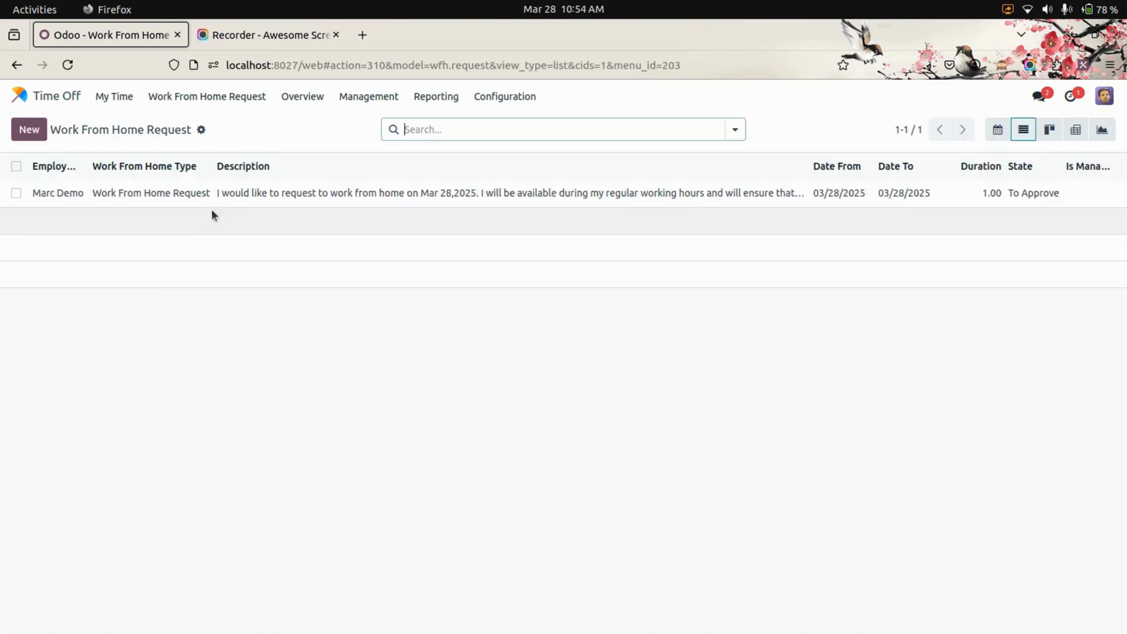
Start a request for 03/29/2025 from the calendar with the type Work From Home Request
left_click(996, 132)
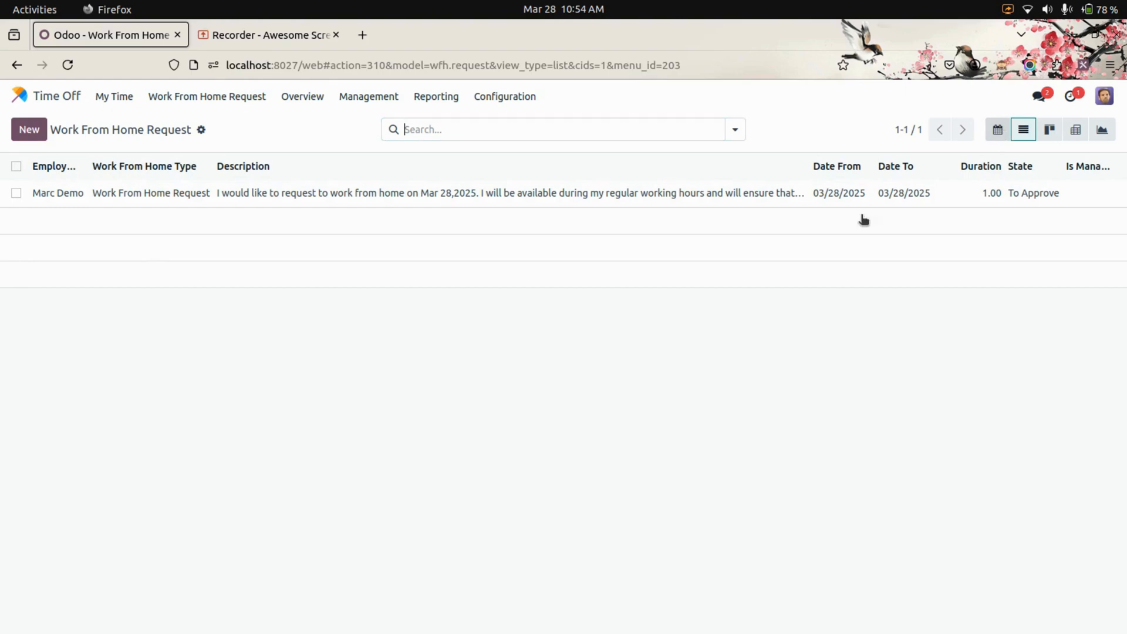
left_click(897, 333)
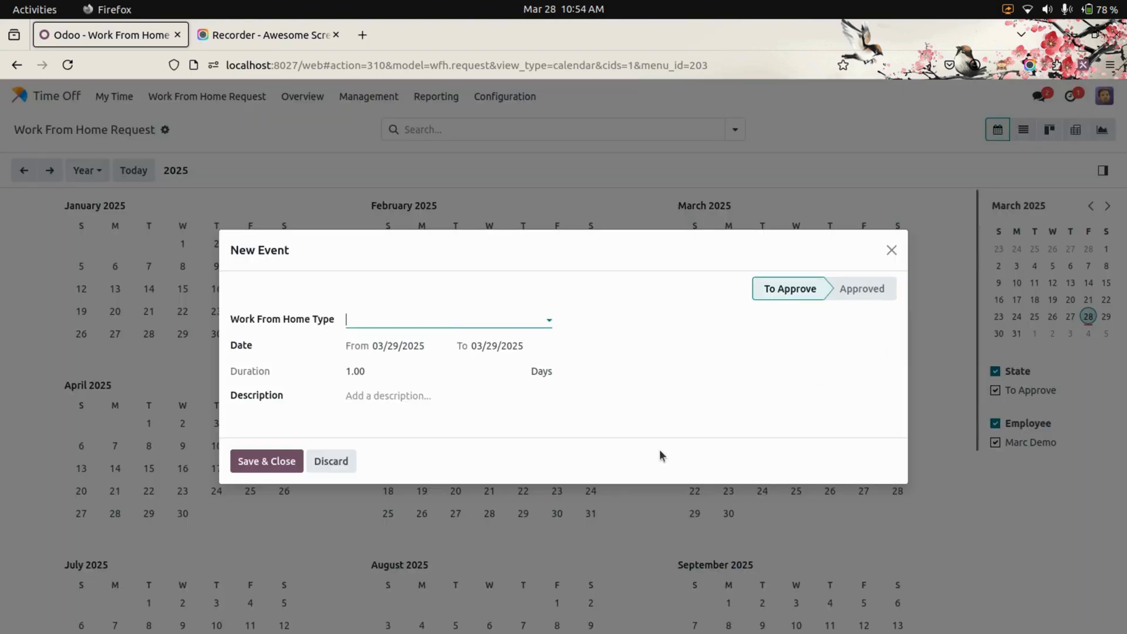
left_click(441, 319)
left_click(414, 341)
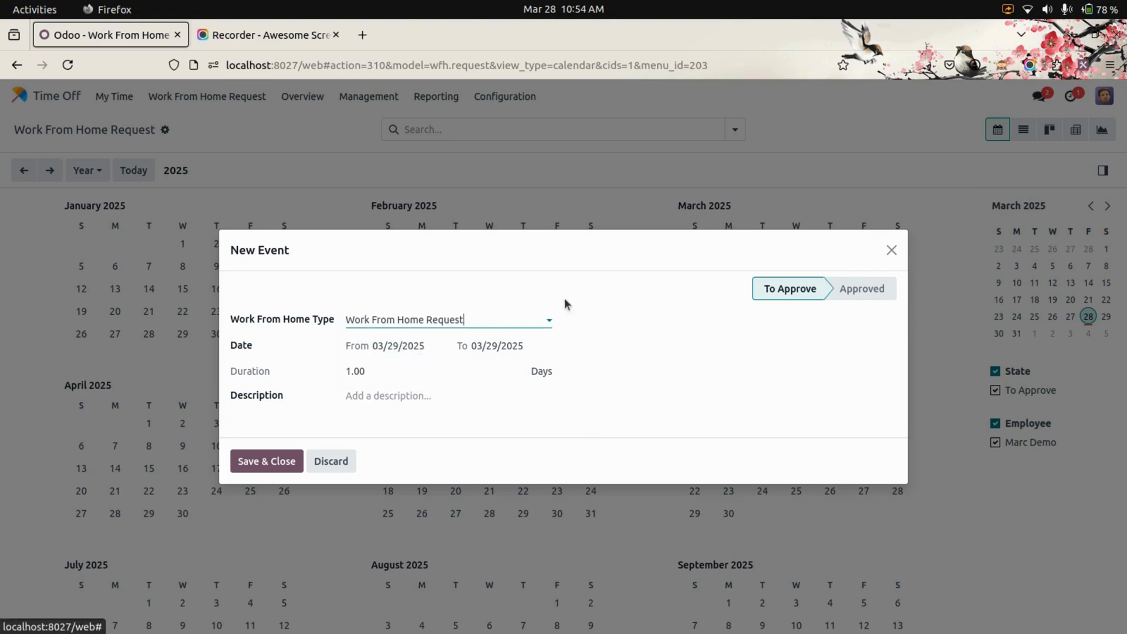
Paste the prepared request message as the description, correct its date to Mar 29,2025, and save the request
left_click(413, 394)
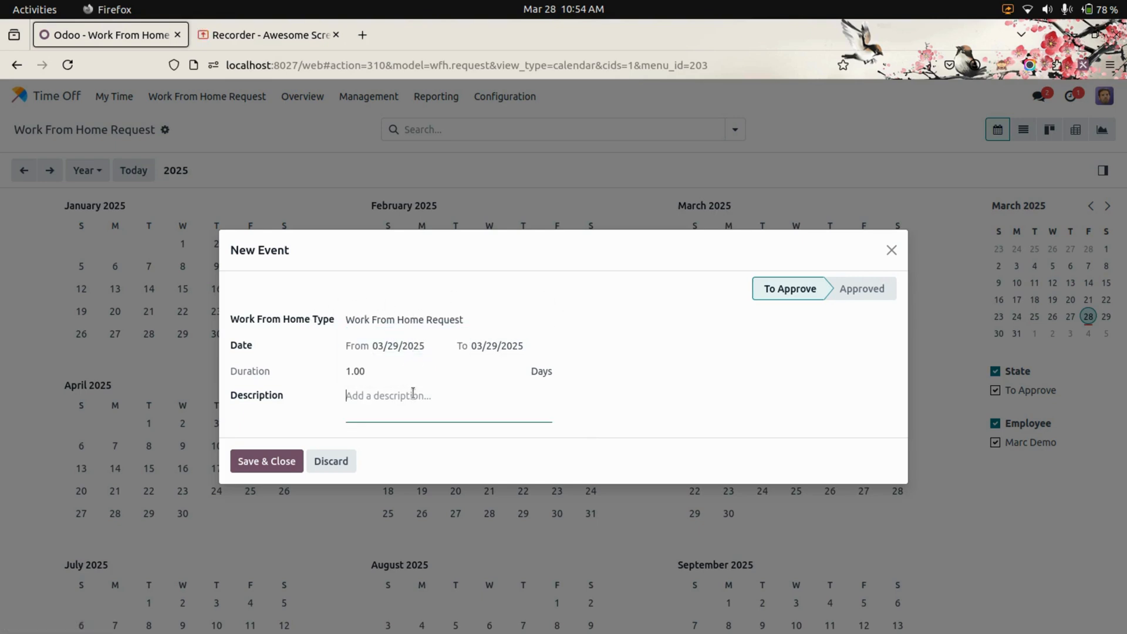
type("I would like to request to work from home on Mar 28,2025. I will be available during my regular working hours and will ensure that all my tasks are completed efficiently.  Please let me know if you need any further details. I appreciate your consideration and look forward to your approval.  Best regards,")
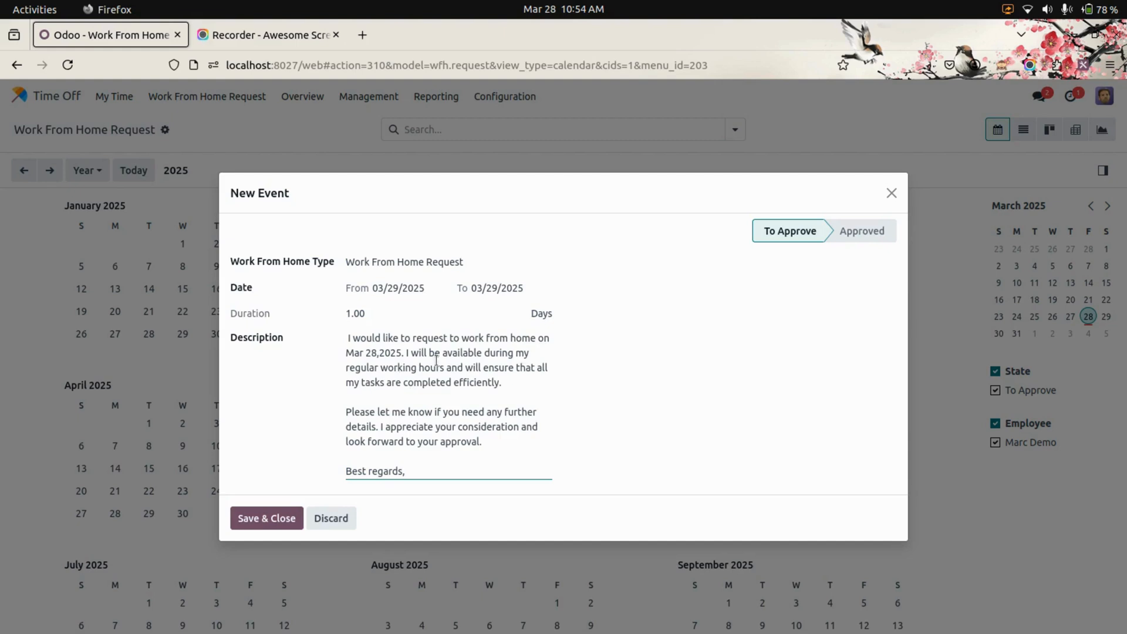
left_click(371, 352)
key("Delete")
key("Delete")
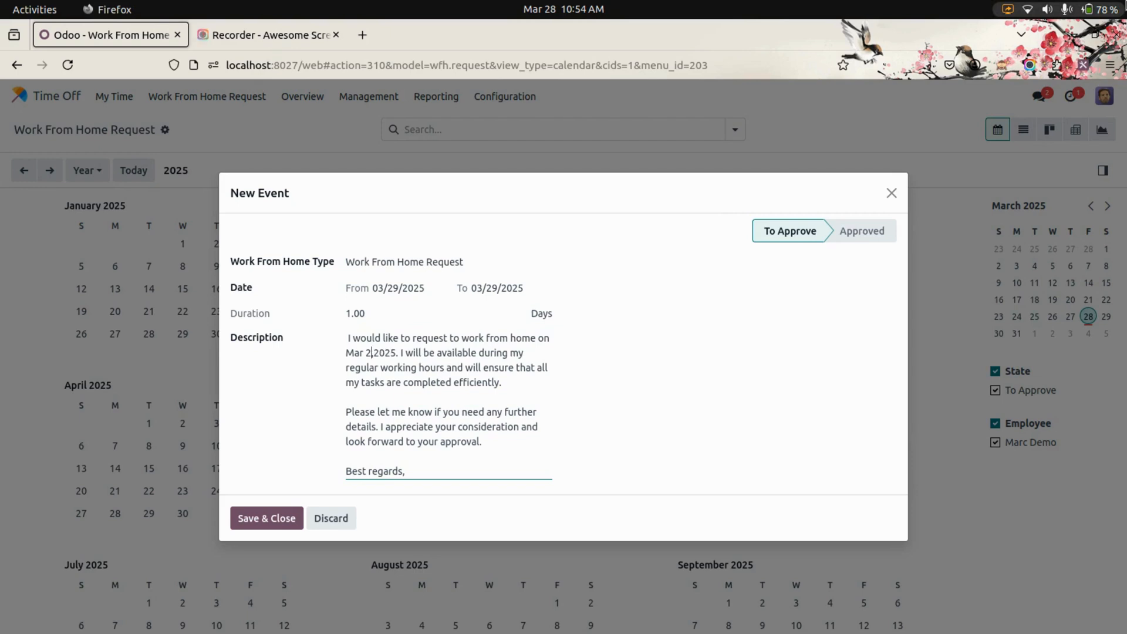
type("9")
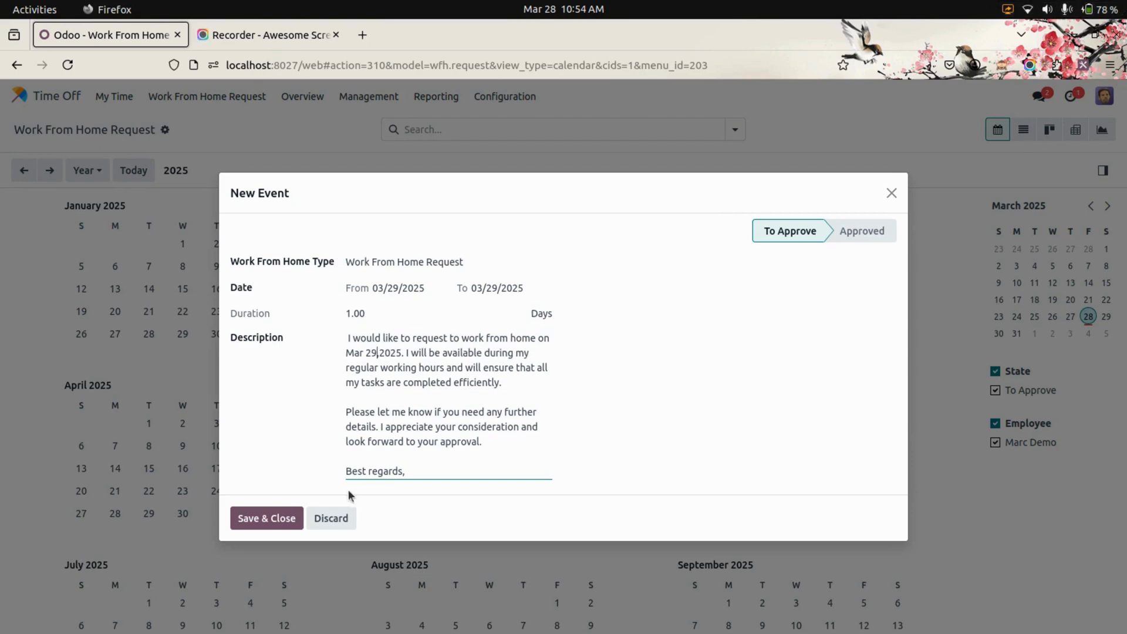
left_click(282, 522)
left_click(282, 520)
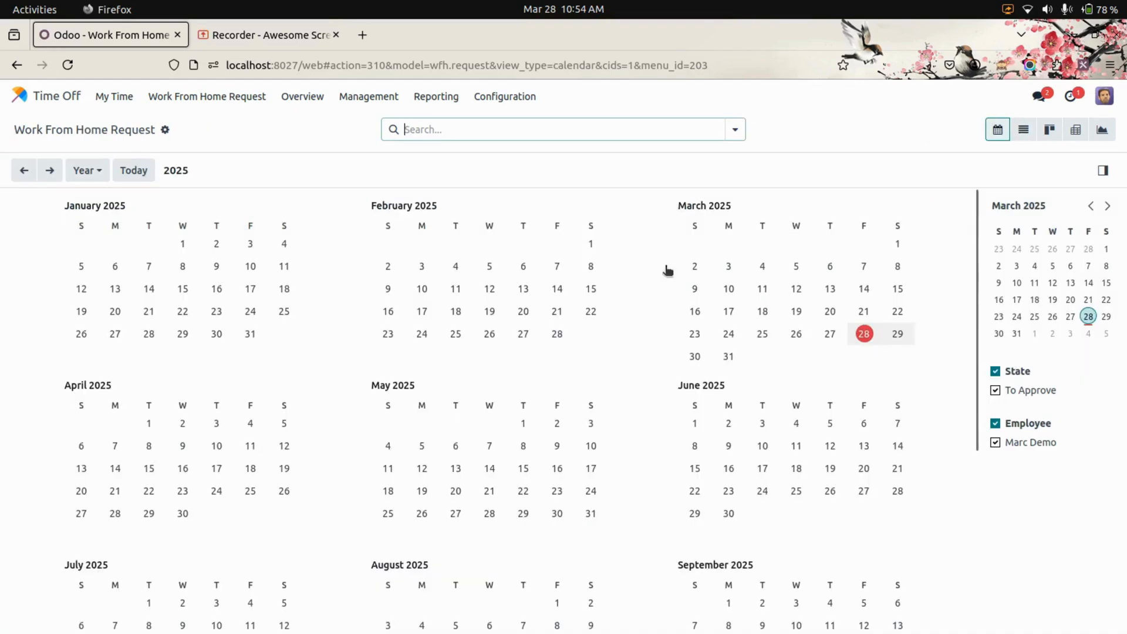
Review the submitted work from home requests in the list and kanban views
left_click(1016, 133)
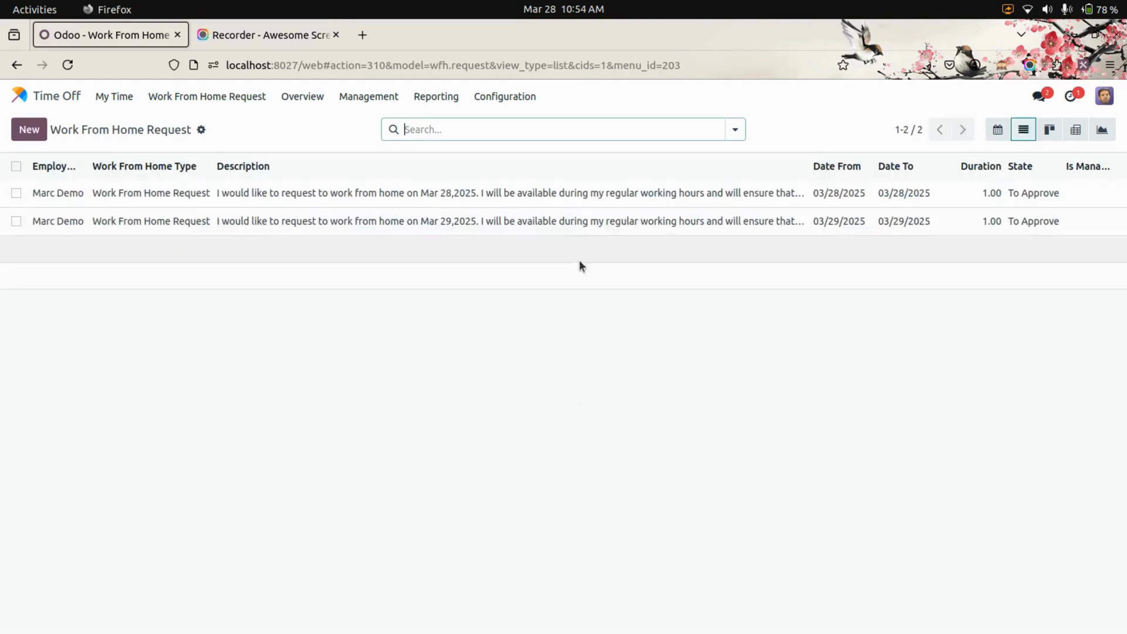
left_click(1052, 130)
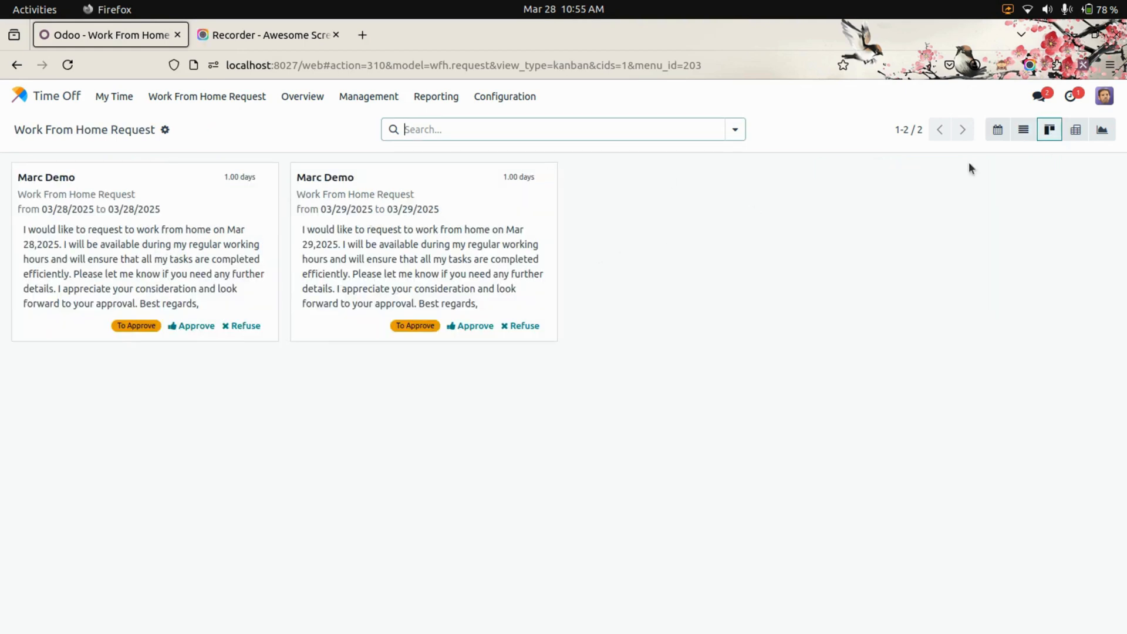
View the requests as a pivot, collapse the Total row, and look through its grouping and custom group options
left_click(1075, 130)
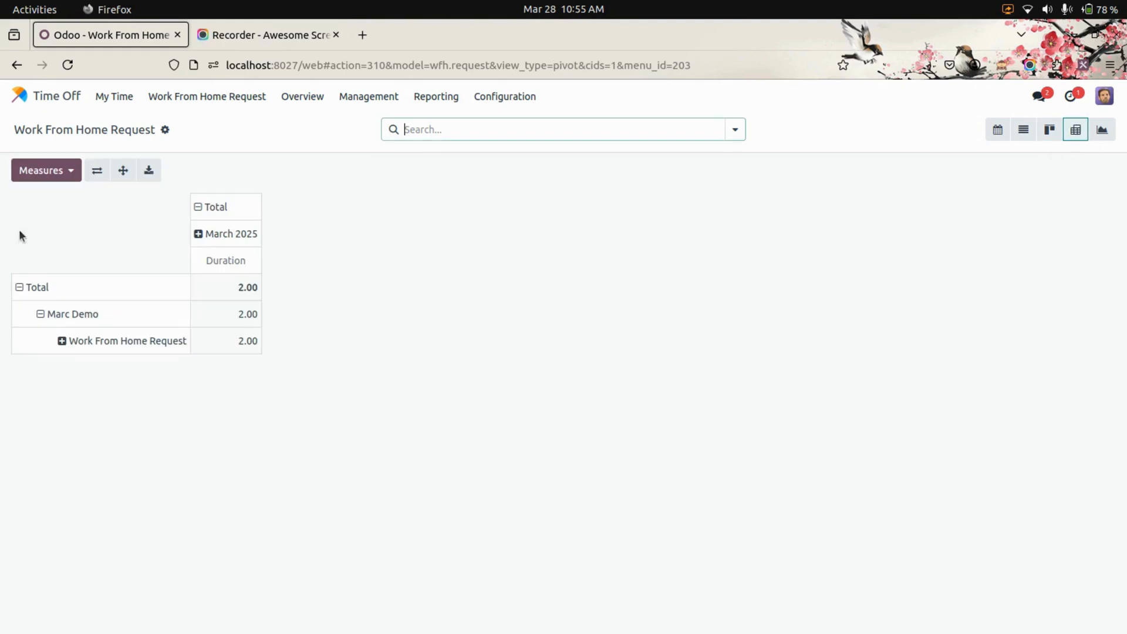
double_click(19, 287)
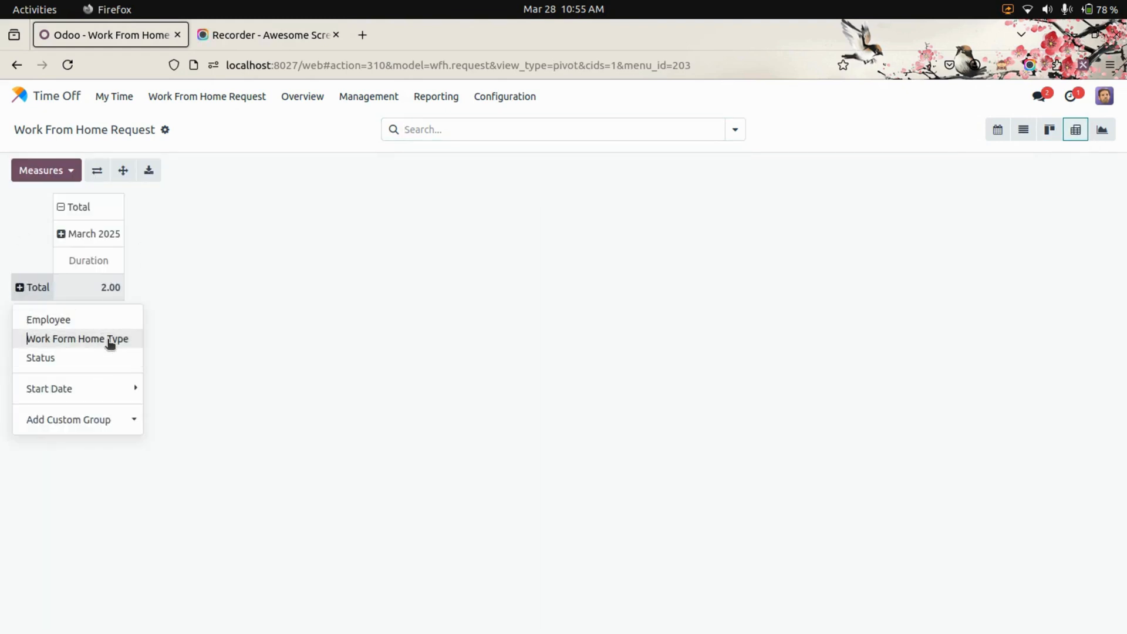
left_click(587, 321)
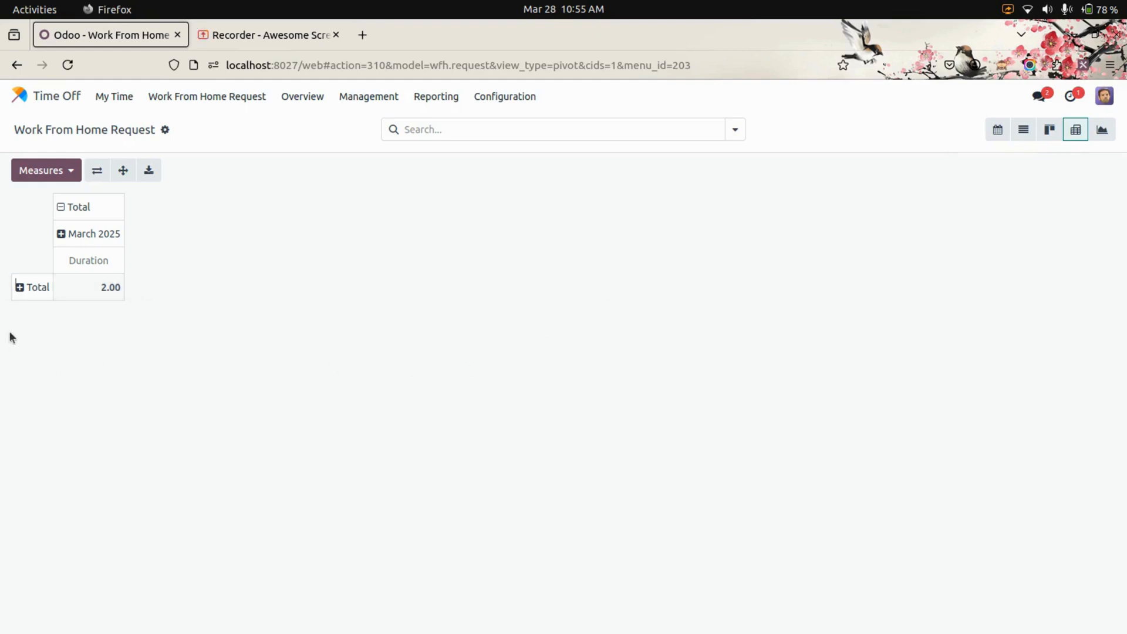
left_click(19, 287)
left_click(67, 420)
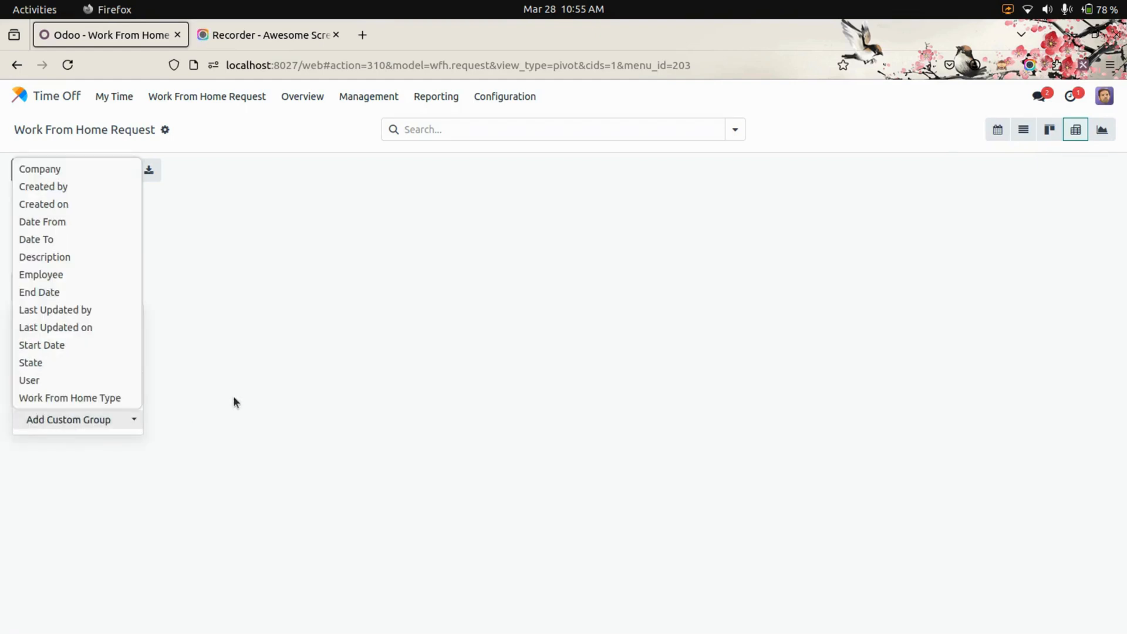
left_click(460, 305)
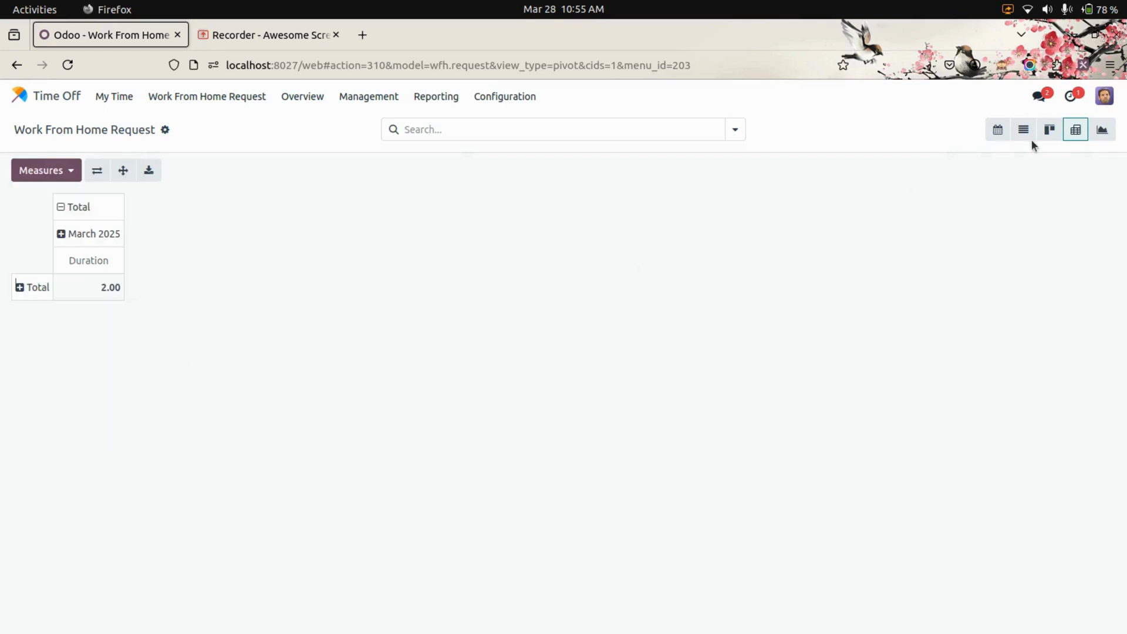
View the work from home requests as line, pie and bar charts, and open the 03/29/2025 request from the list
left_click(1100, 132)
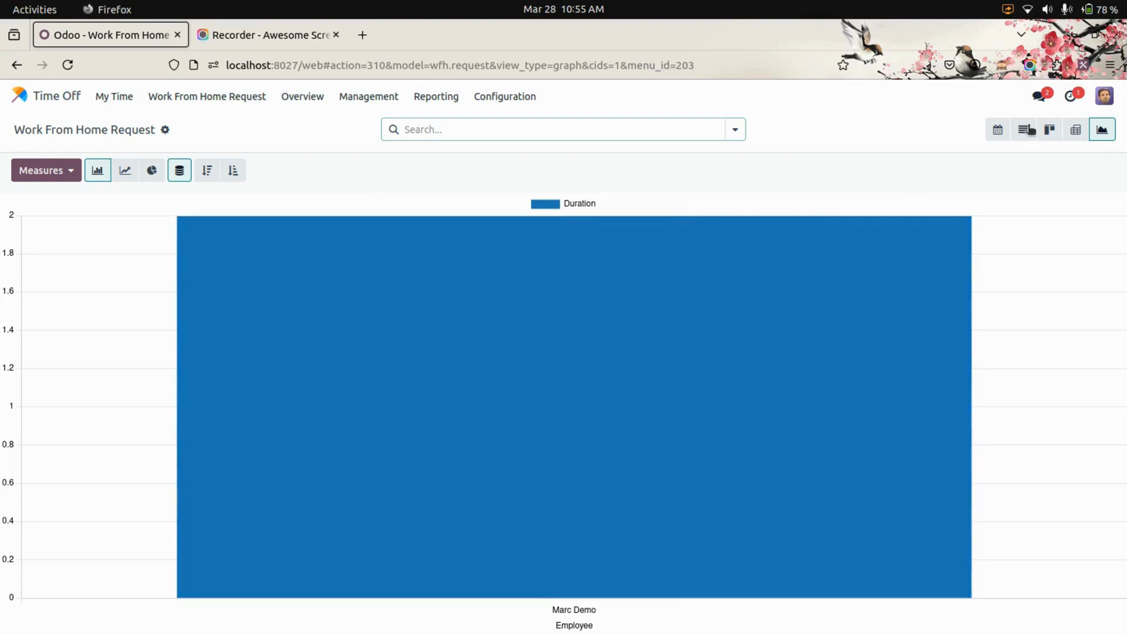
left_click(130, 172)
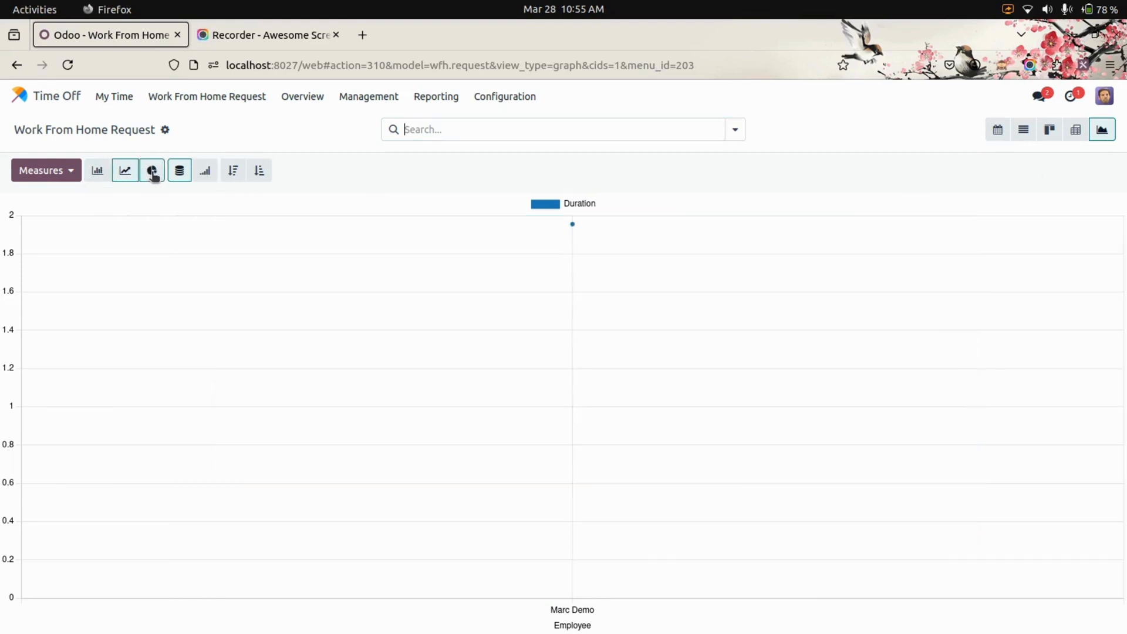
left_click(152, 170)
left_click(97, 170)
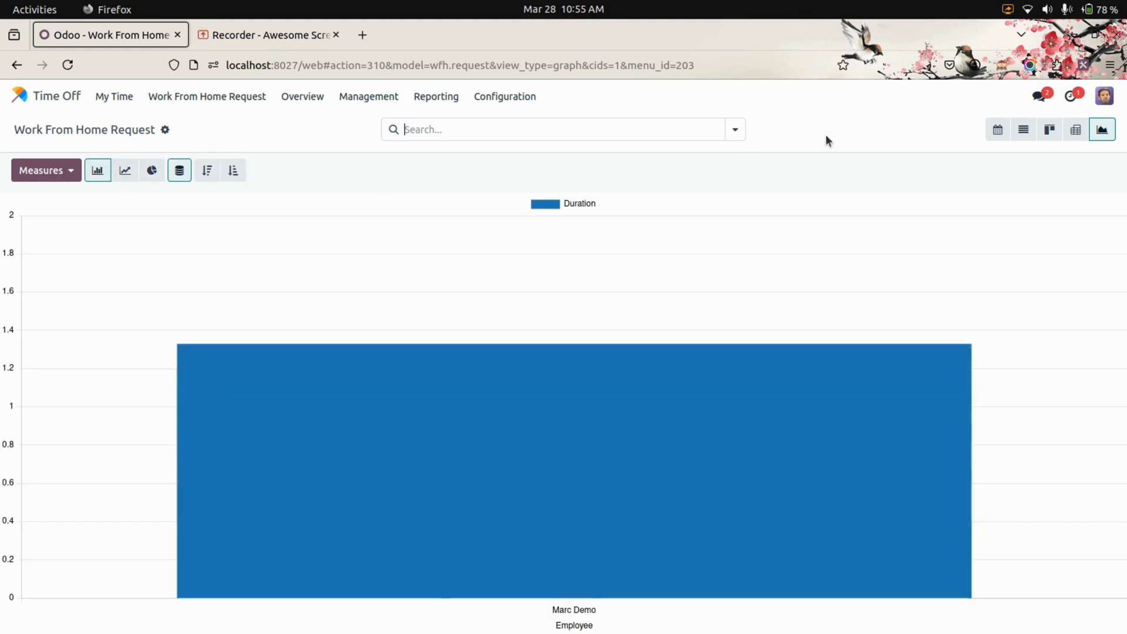
left_click(1023, 129)
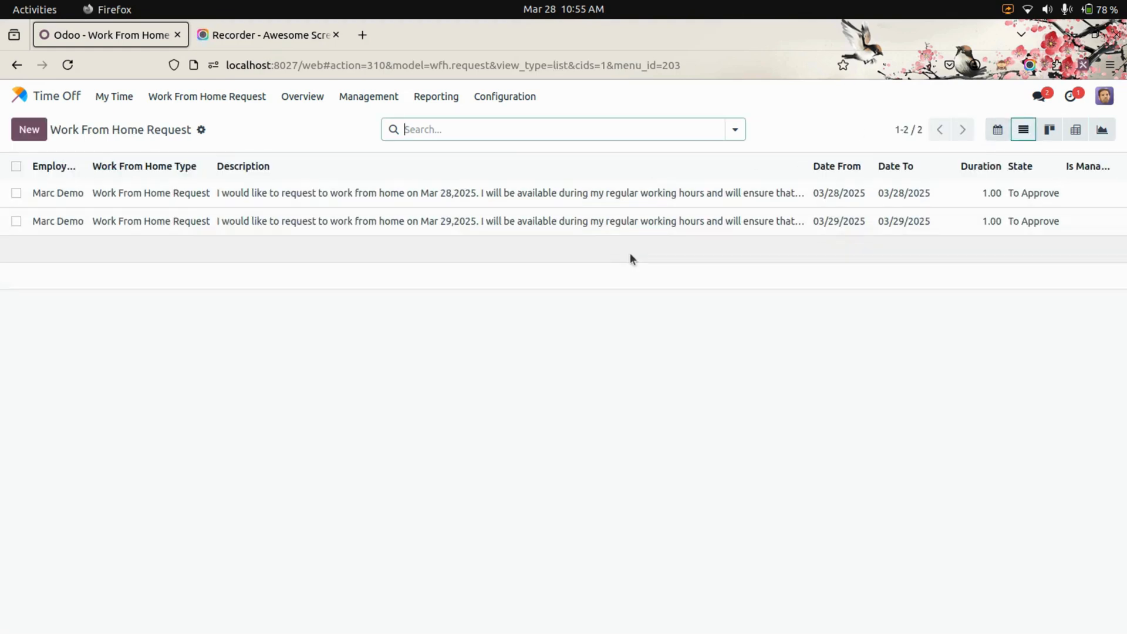
left_click(586, 221)
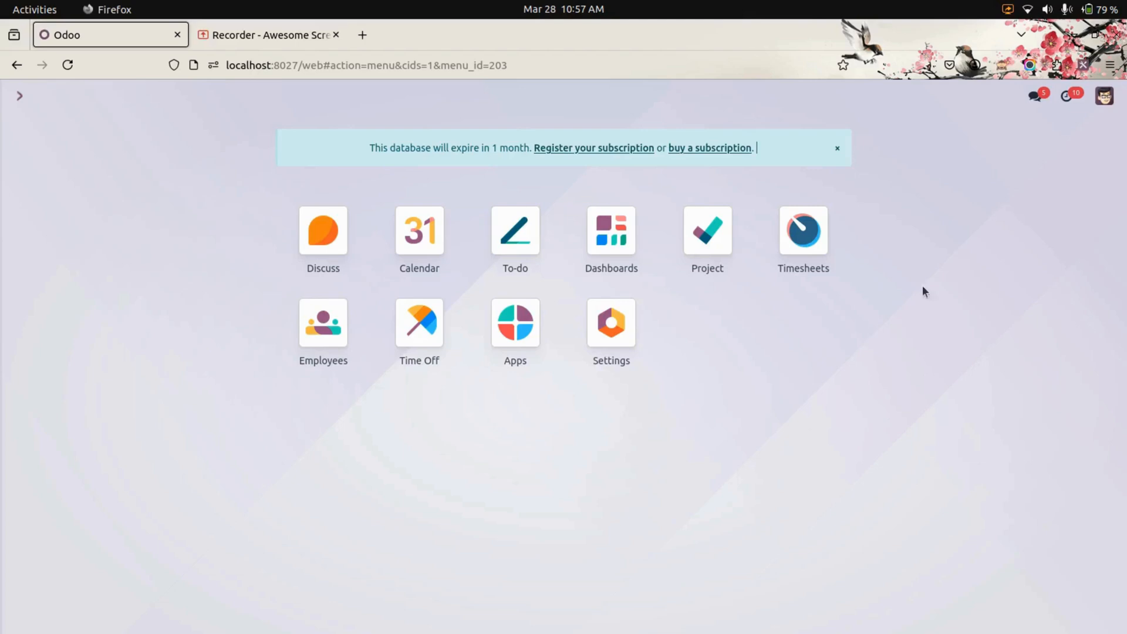
Open today's Work From Home Request activities as the administrator, and review all requests in the calendar and list views
left_click(1069, 98)
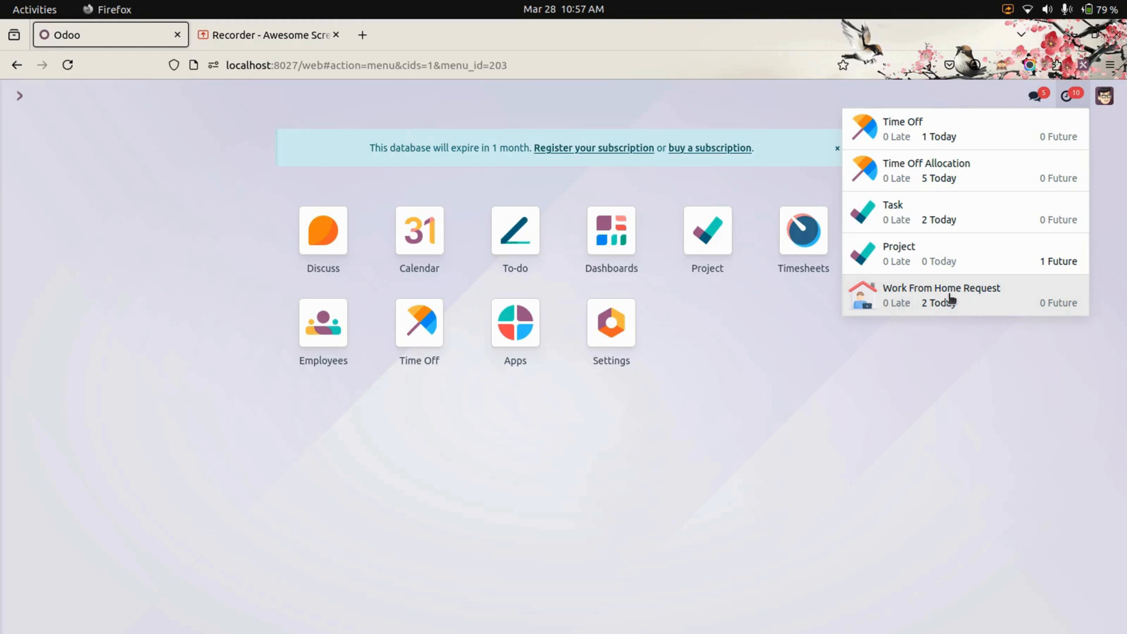
left_click(933, 302)
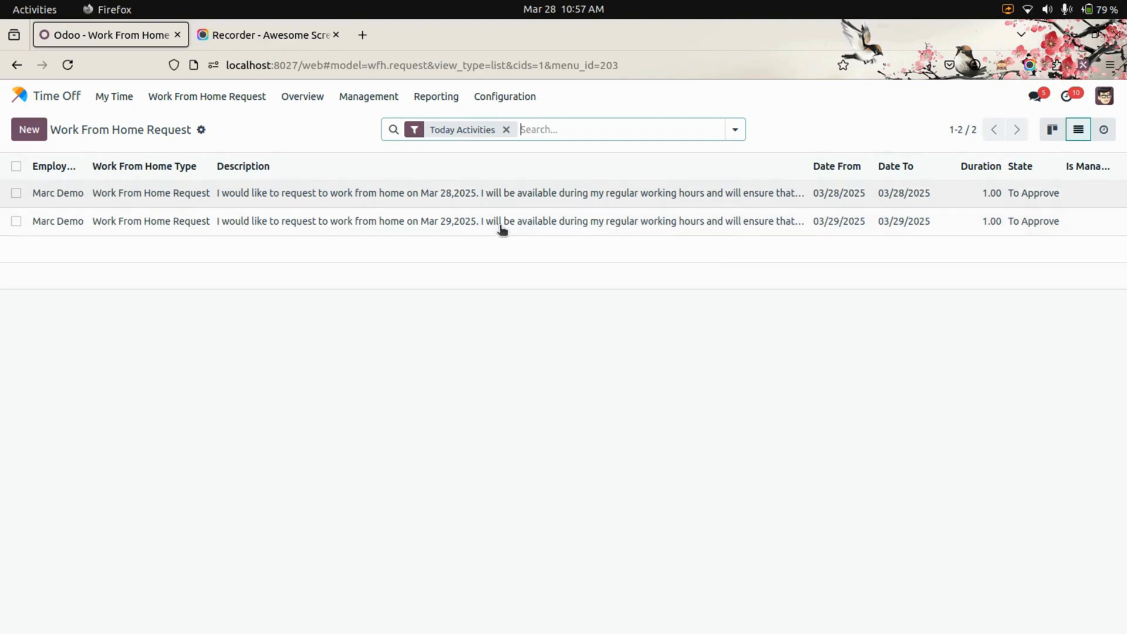
left_click(213, 104)
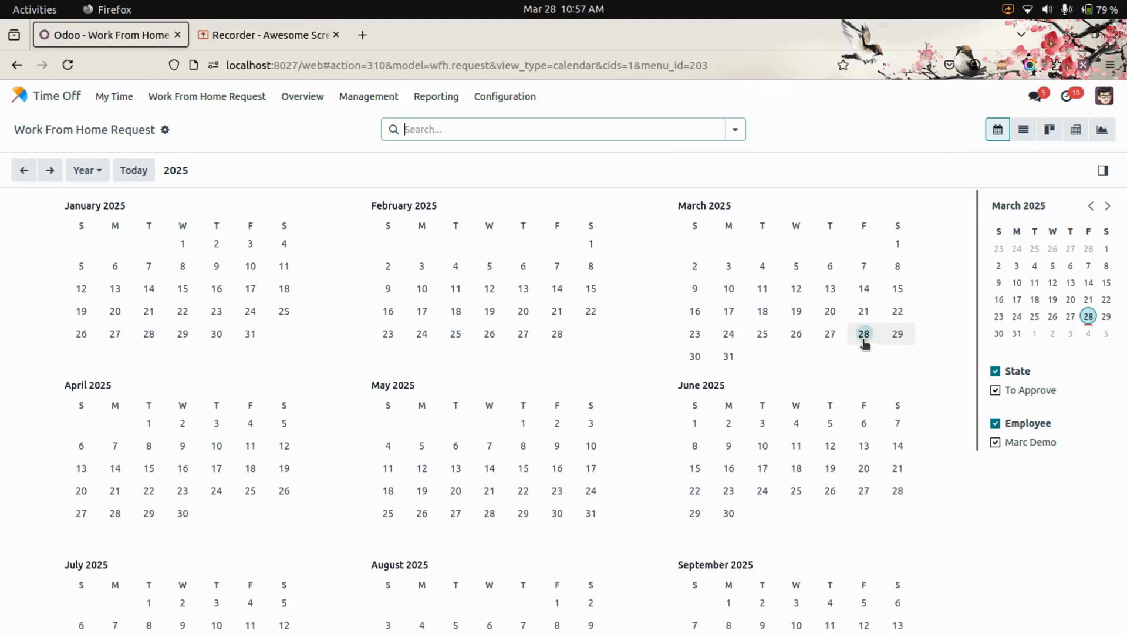
left_click(1023, 130)
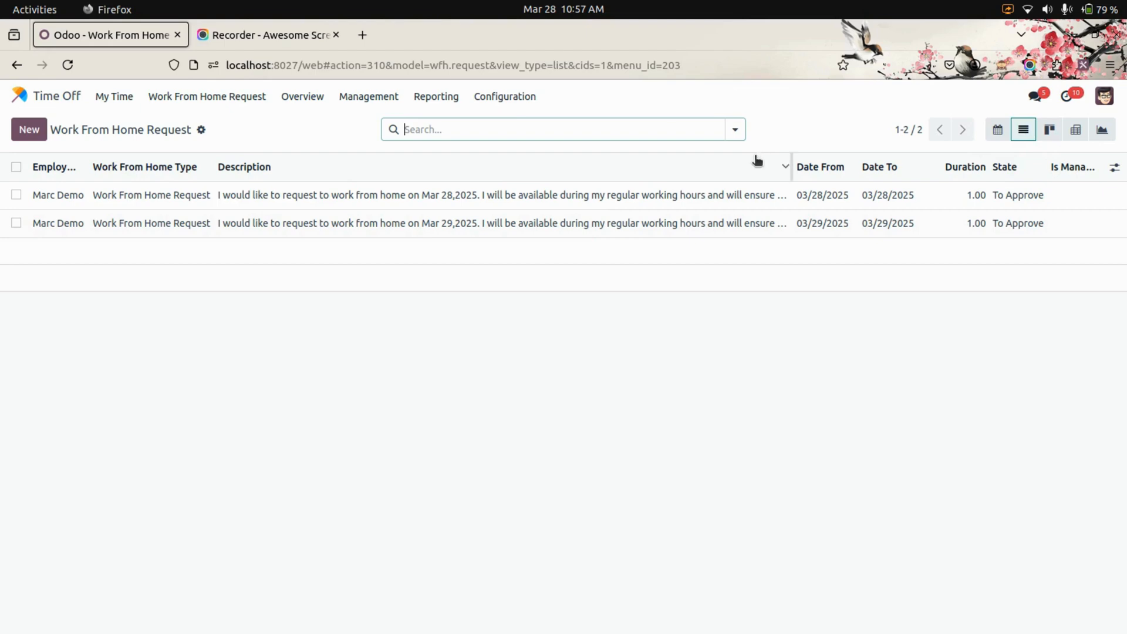
Open the 03/28/2025 work from home request, show its planned activity's details, and approve the request
left_click(659, 195)
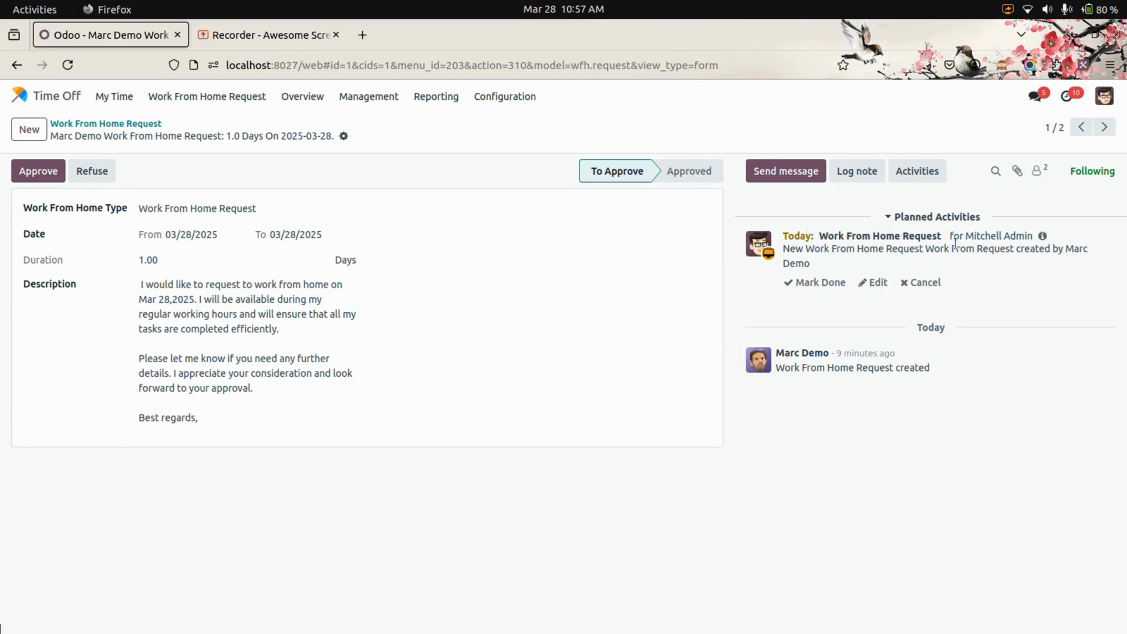
left_click(1042, 235)
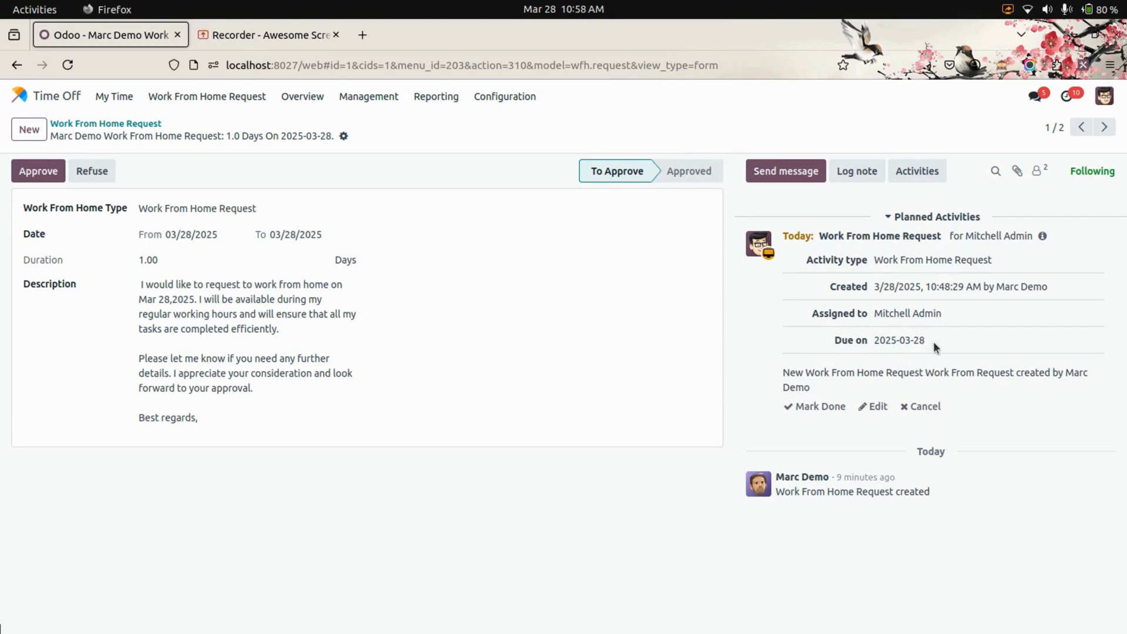
left_click(38, 171)
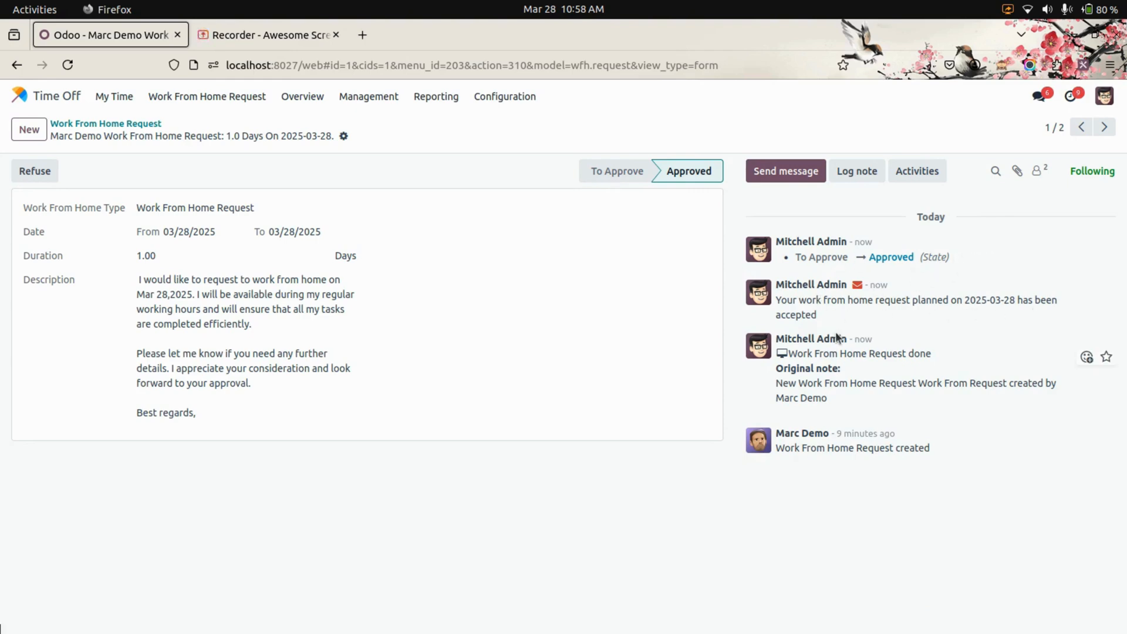
Open the 03/29/2025 work from home request from the list and refuse it
left_click(114, 124)
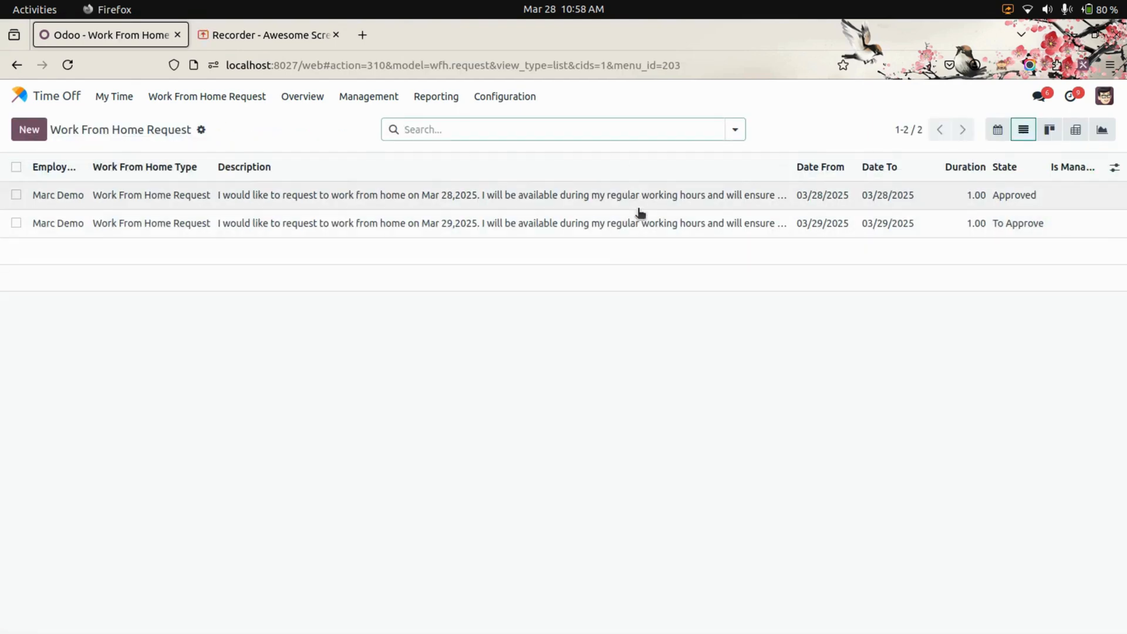
left_click(626, 230)
left_click(92, 171)
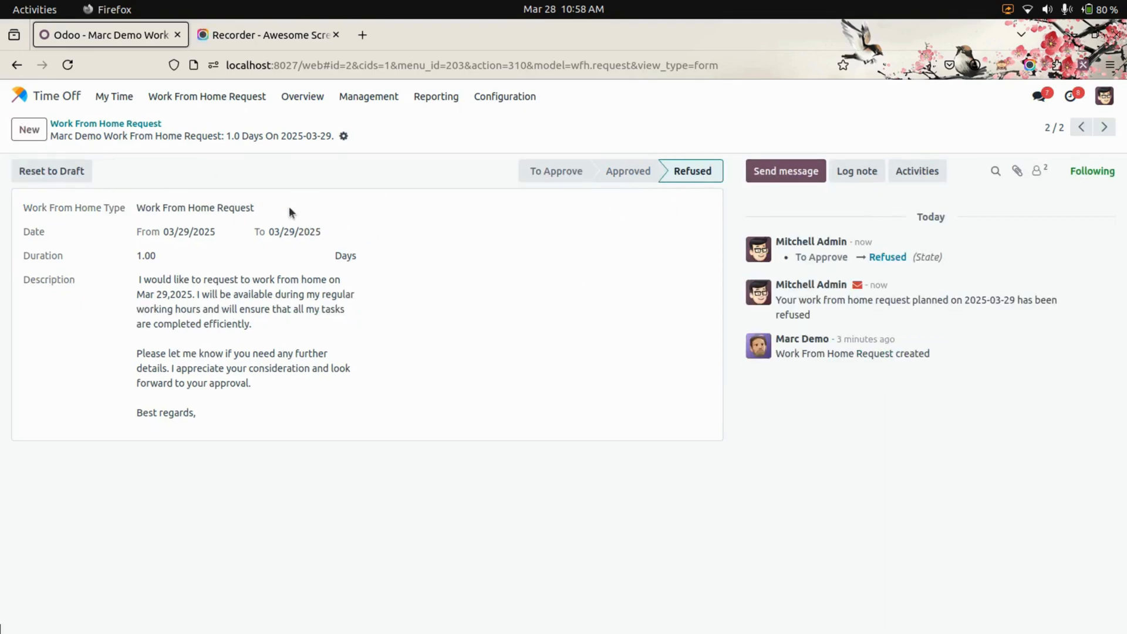
Reset the refused 03/29/2025 request to draft, resubmit and approve it, and return to the request list
left_click(64, 171)
left_click(62, 174)
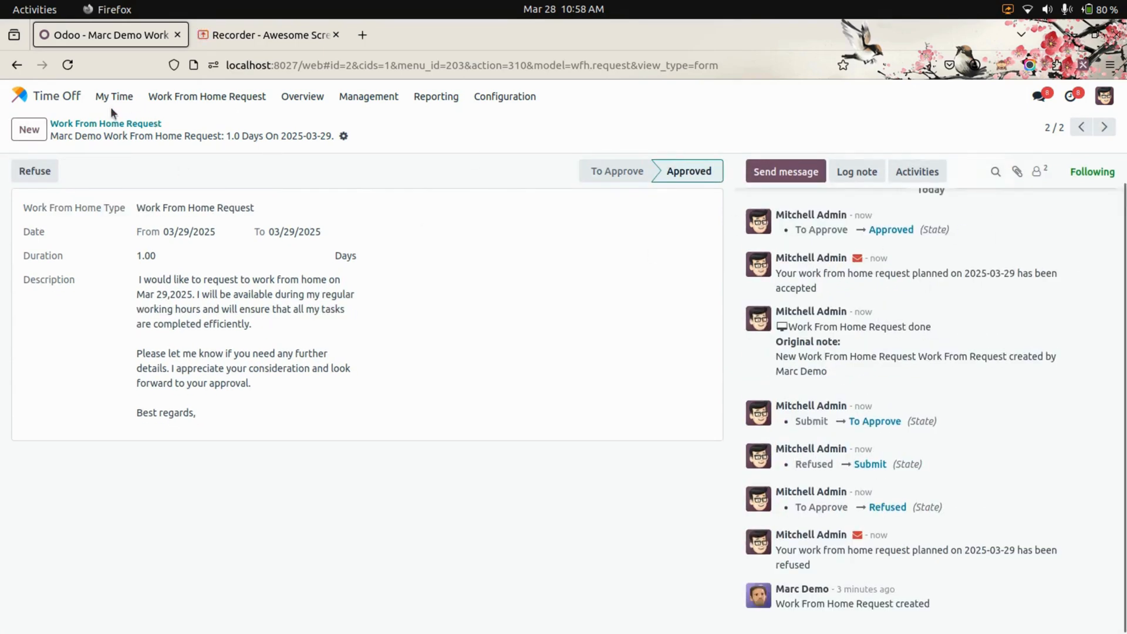
left_click(119, 125)
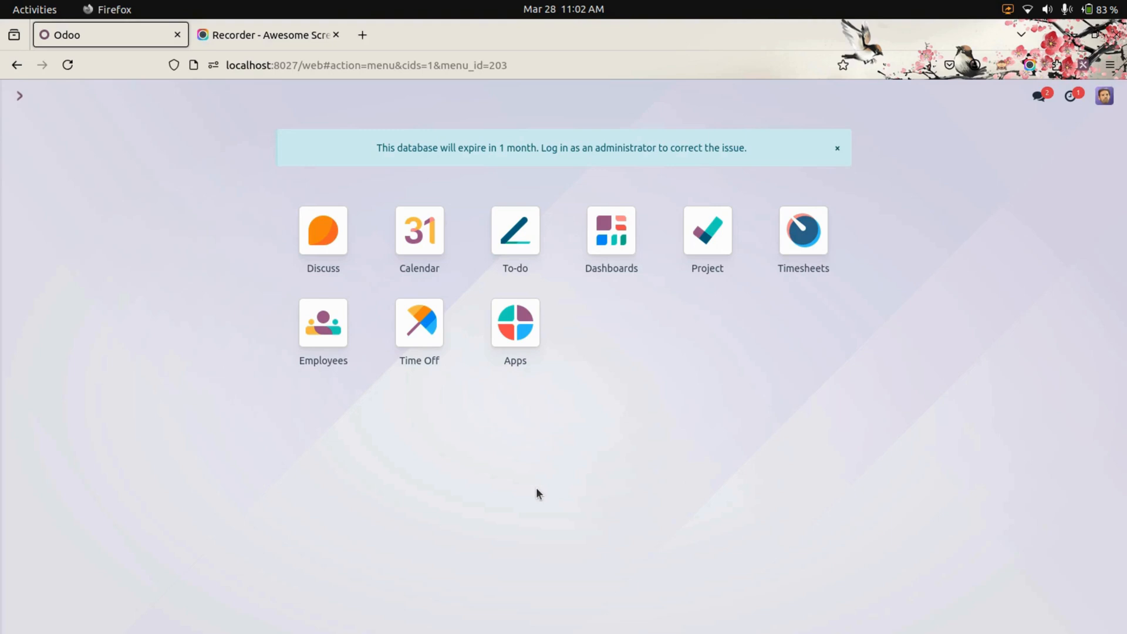
Start a work from home request for 03/19/2025 from the Time Off calendar as the employee, with the type Work From Home Request
left_click(406, 327)
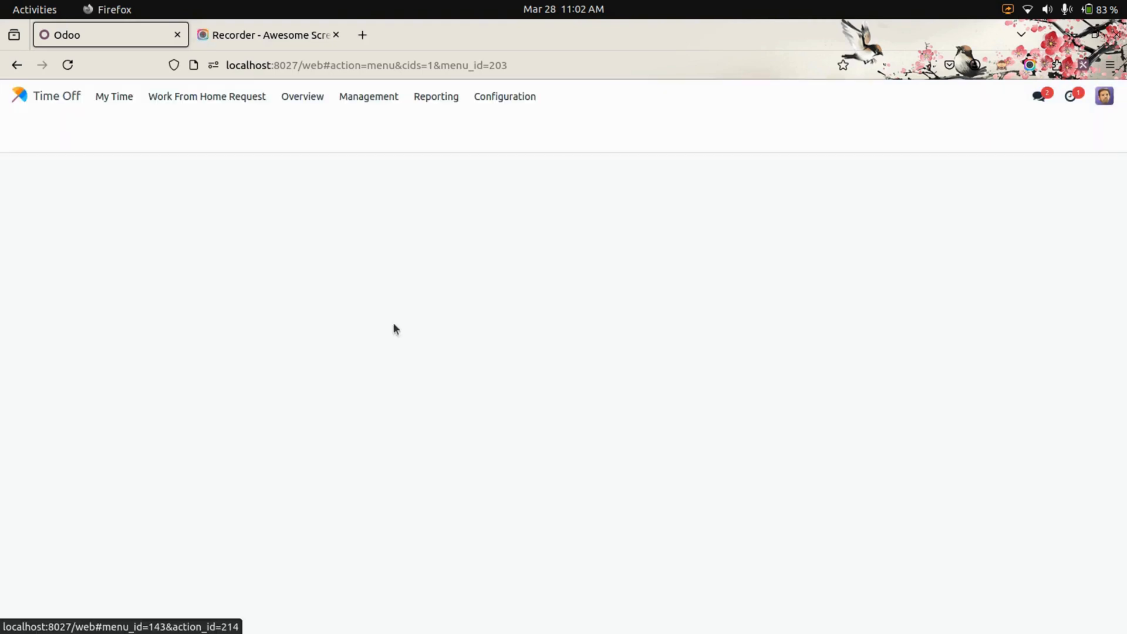
left_click(208, 95)
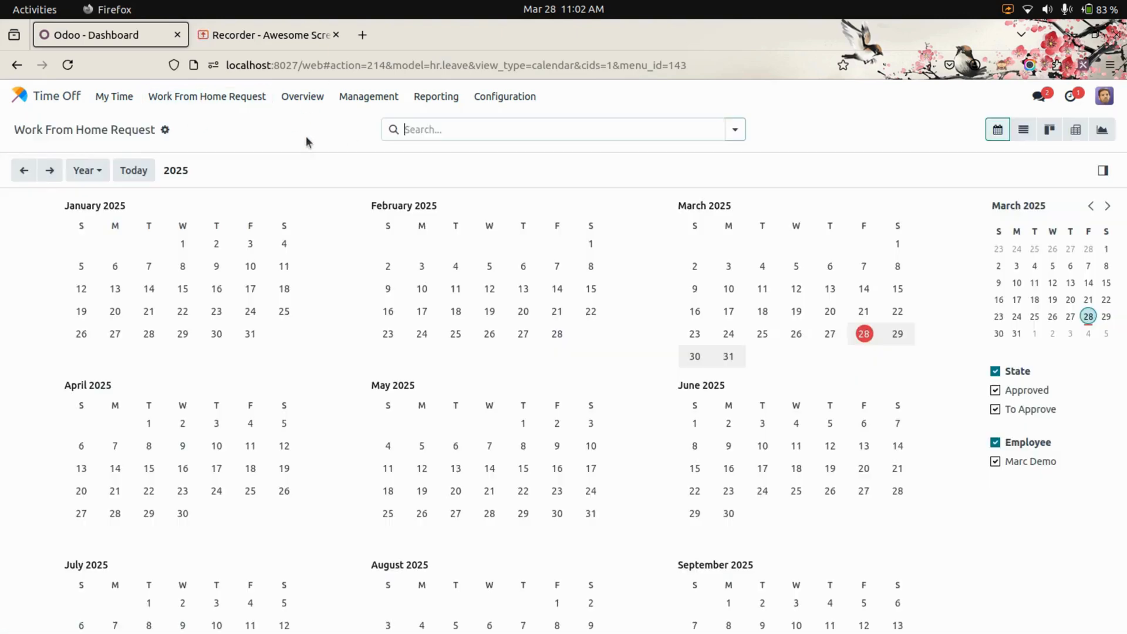
left_click(796, 311)
left_click(420, 315)
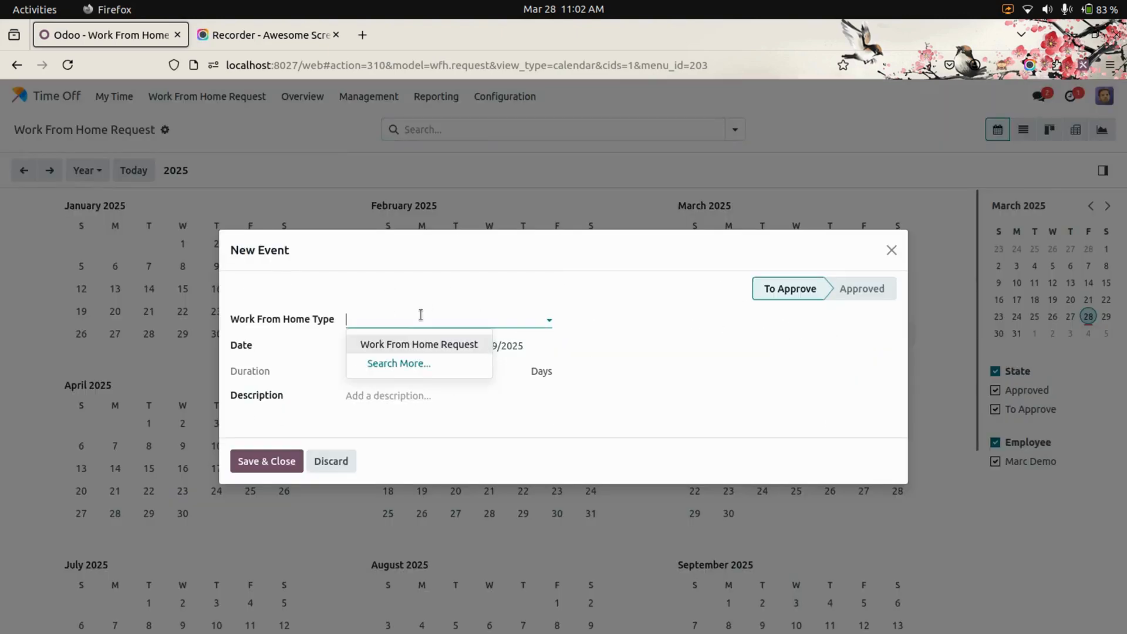
Paste the prepared message as the description, change its date to Mar 13,2025, try to save the request, and abandon it
left_click(402, 395)
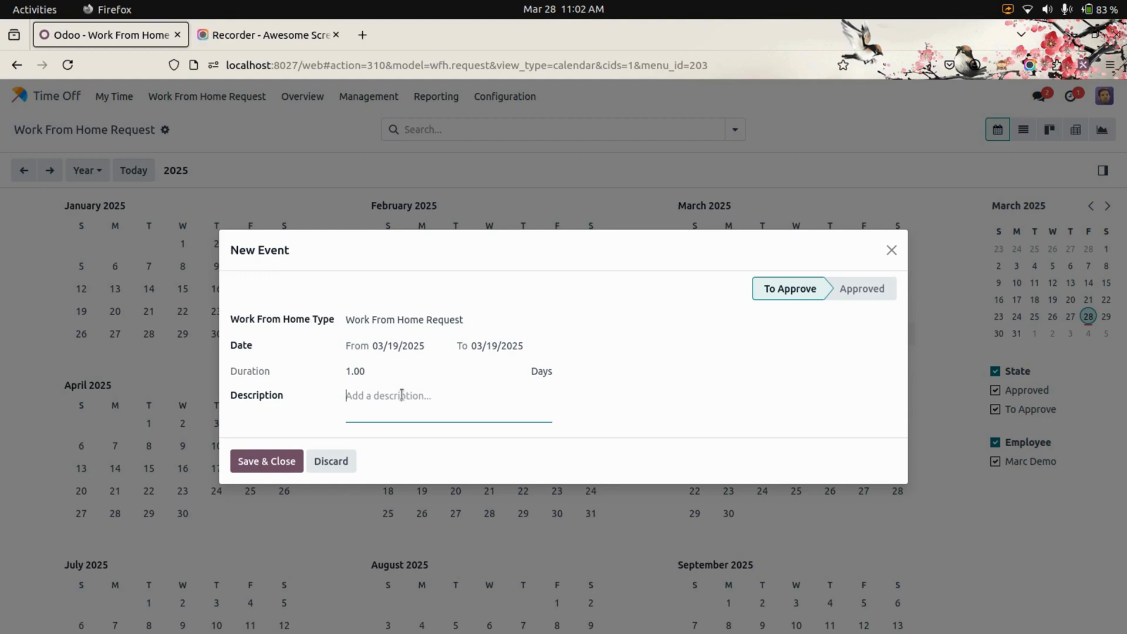
type("I would like to request to work from home on Mar 28, 2025. I will be available during my regular working hours and will ensure that all my tasks are completed efficiently.  Please let me know if you need any further details. I appreciate your consideration and look forward to your approval.  Best regards,")
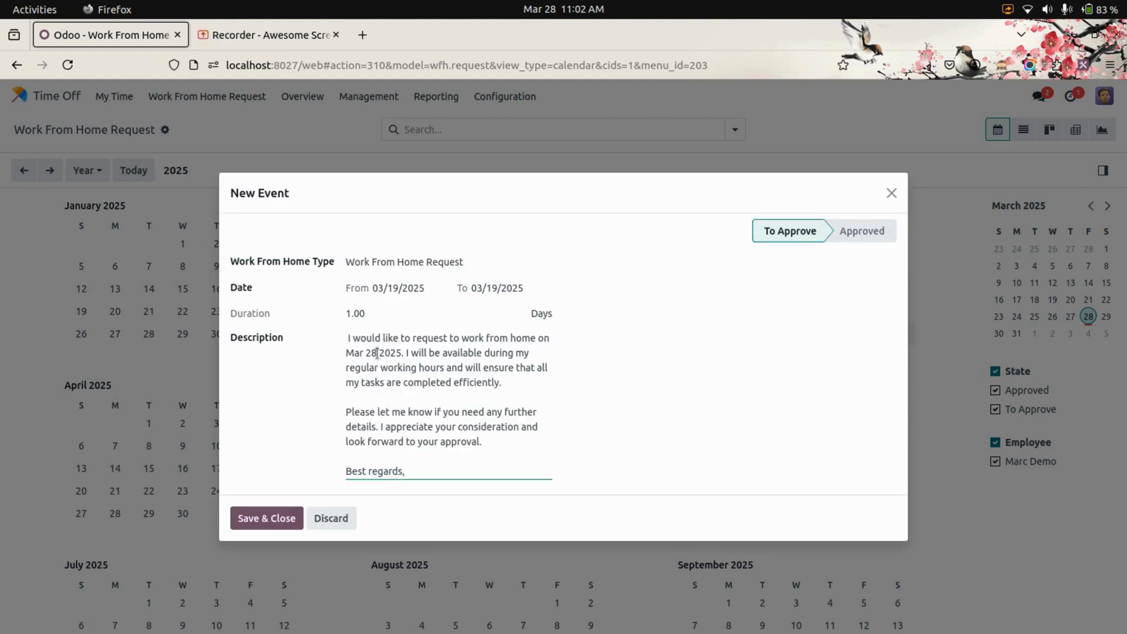
double_click(375, 352)
type("13")
left_click(279, 518)
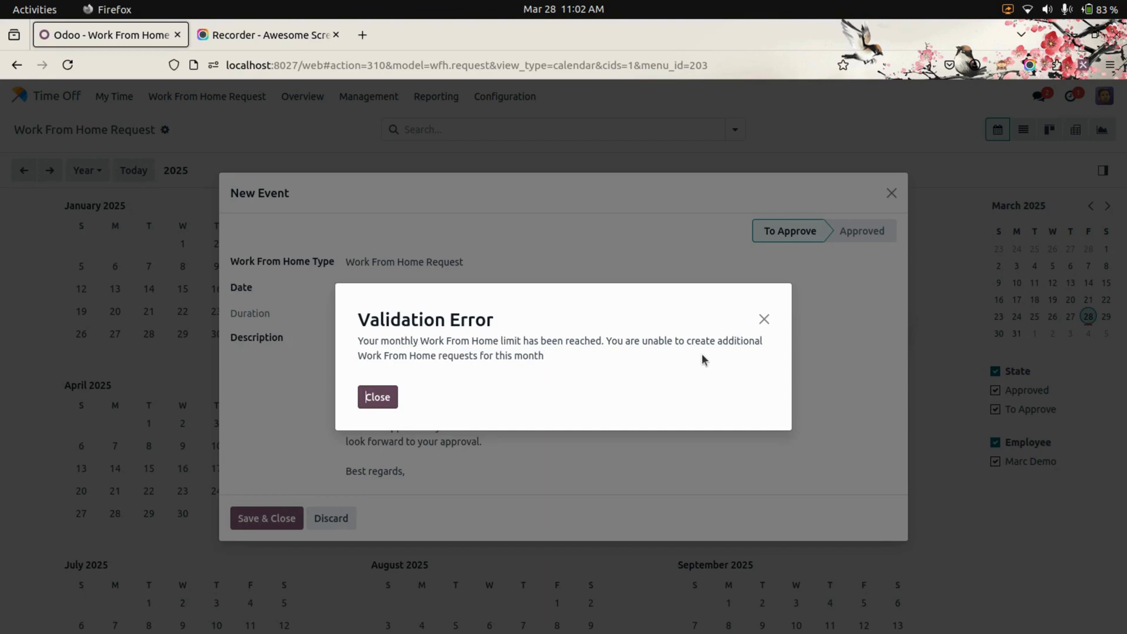
left_click(375, 395)
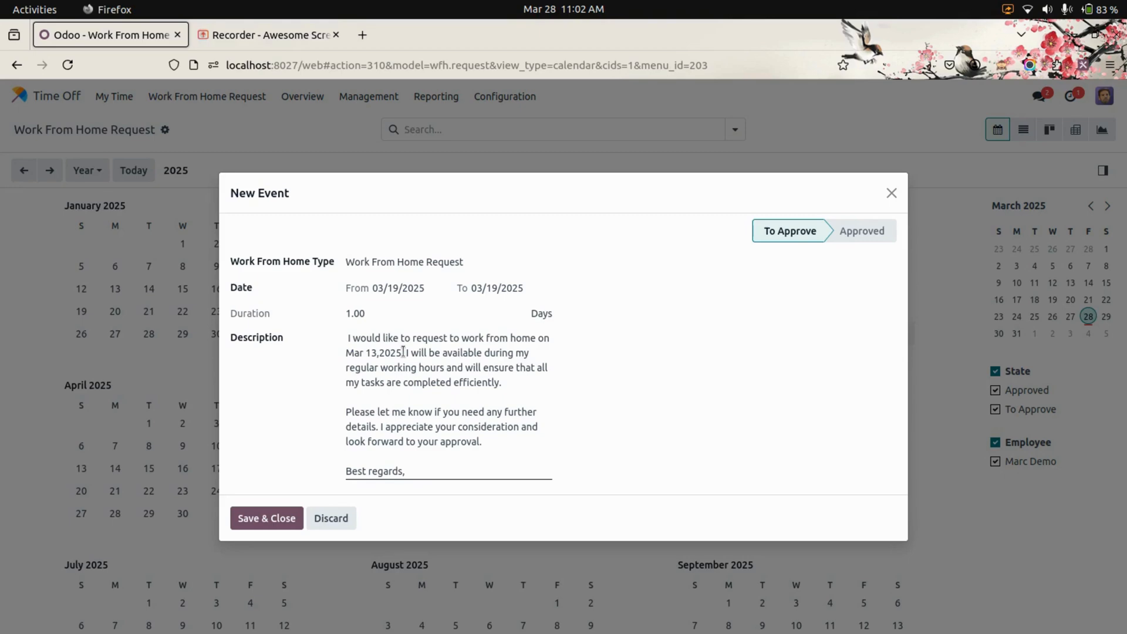
left_click(891, 193)
left_click(39, 92)
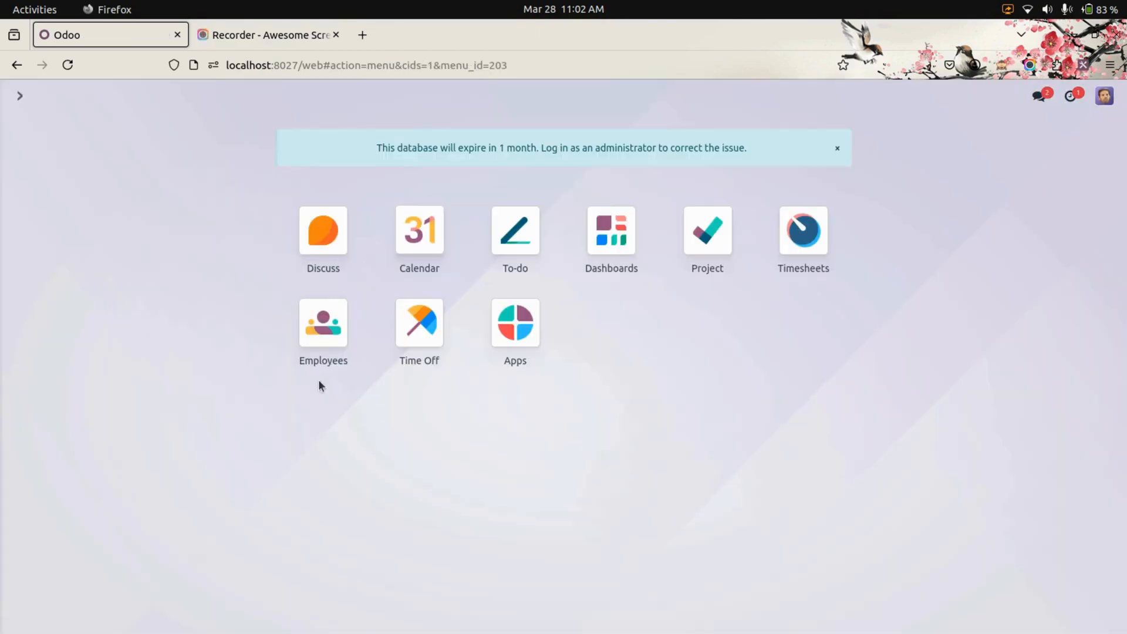